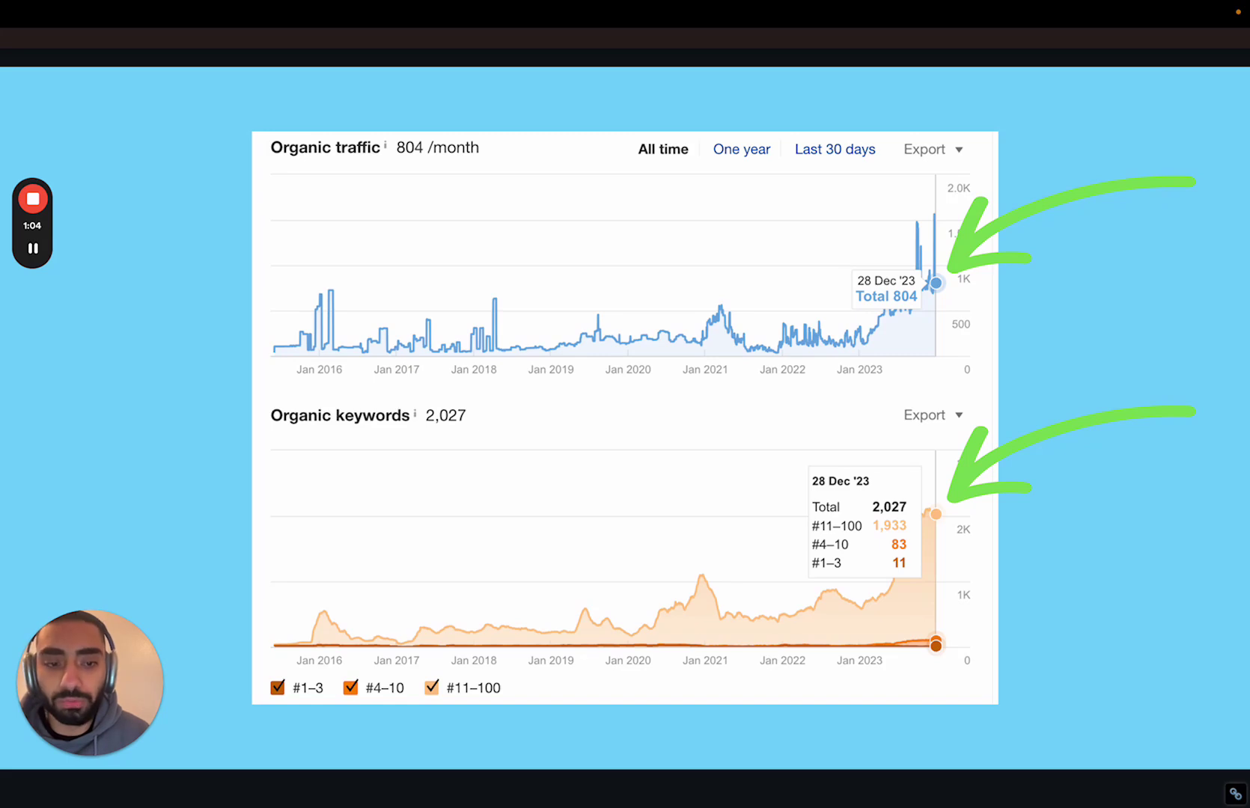
Ask Google Bard for 50 towns within 100 miles of Manchester.
{"action": "key", "text": "Right"}
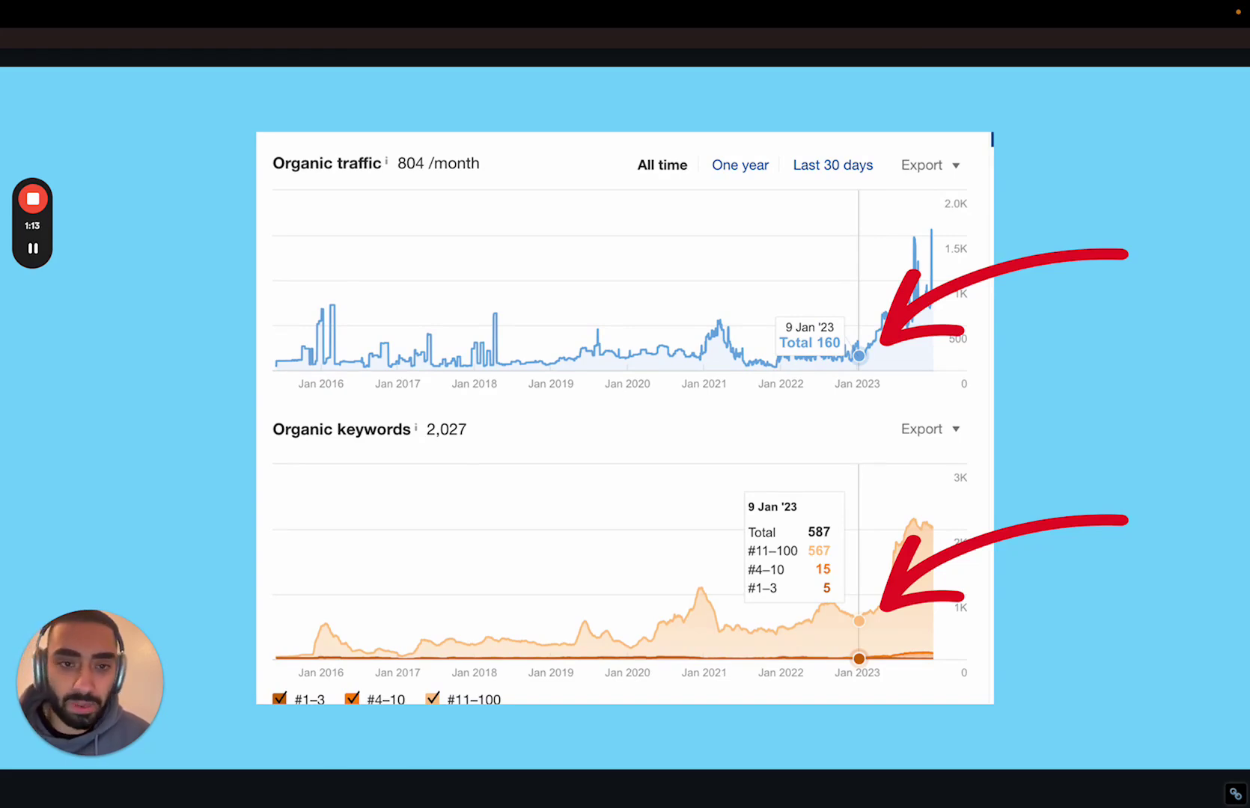
{"action": "key", "text": "Right"}
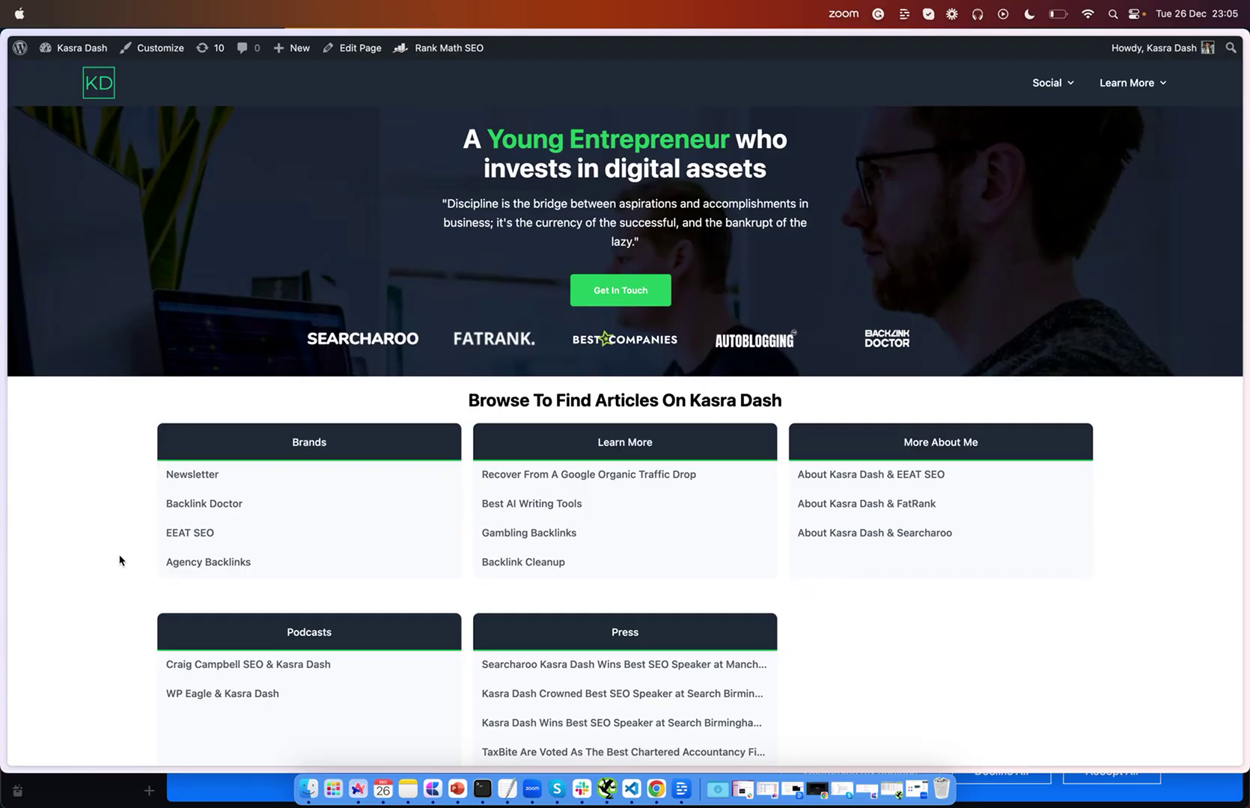
{"action": "scroll", "coordinate": [120, 560], "scroll_direction": "down", "scroll_amount": 8}
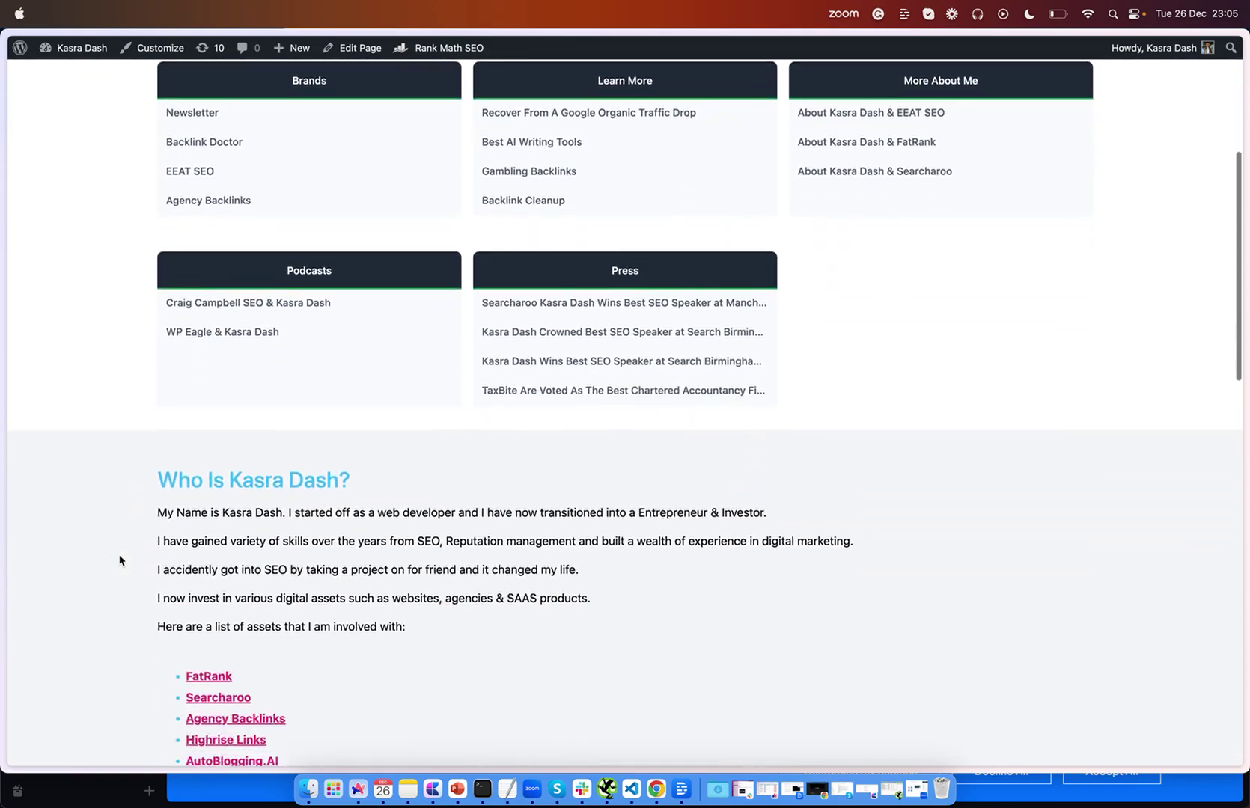
{"action": "scroll", "coordinate": [119, 560], "scroll_direction": "down", "scroll_amount": 20}
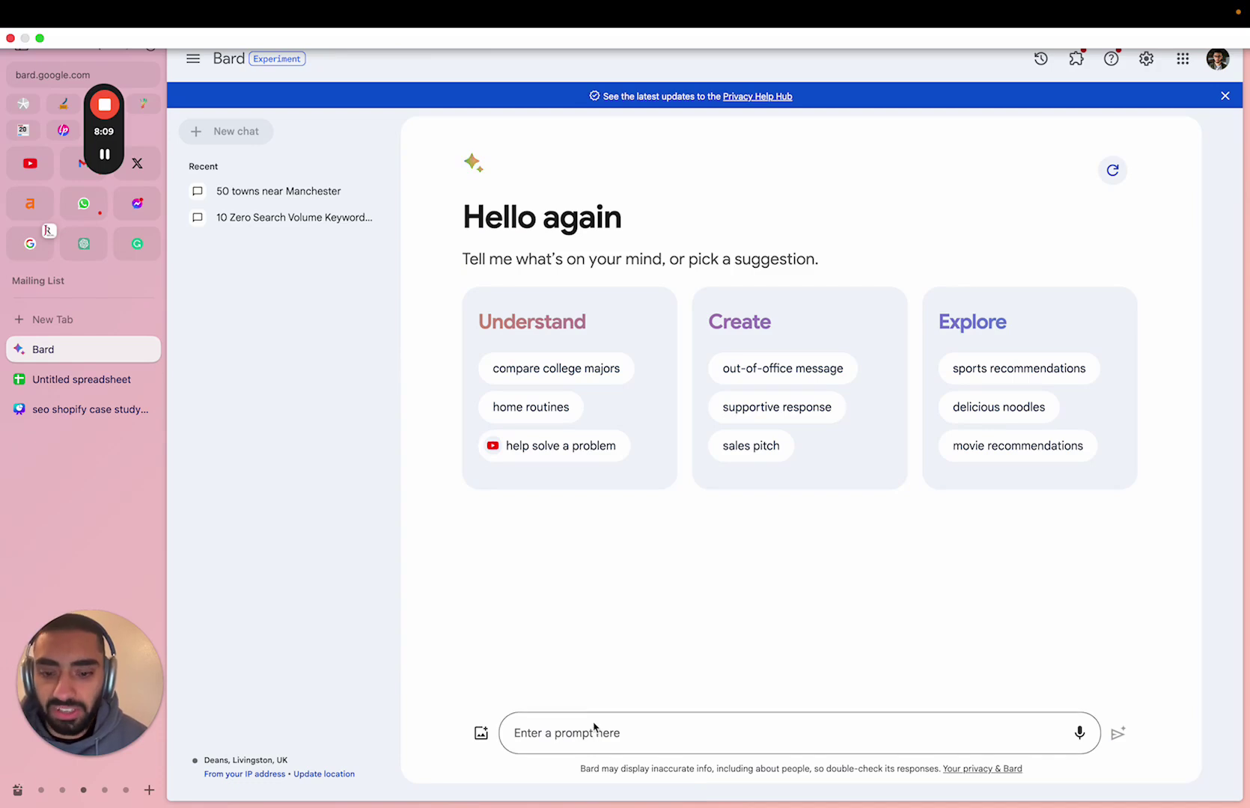
{"action": "left_click", "coordinate": [593, 729]}
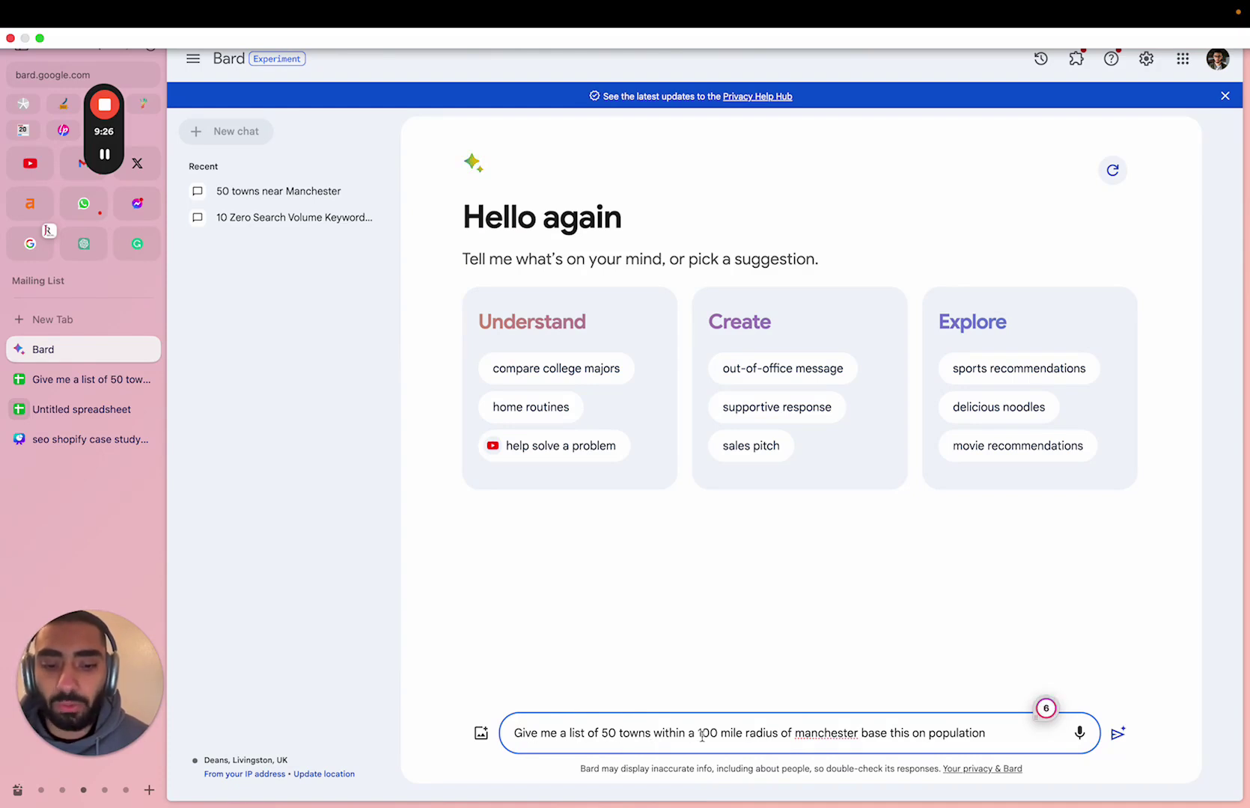
{"action": "triple_click", "coordinate": [996, 727]}
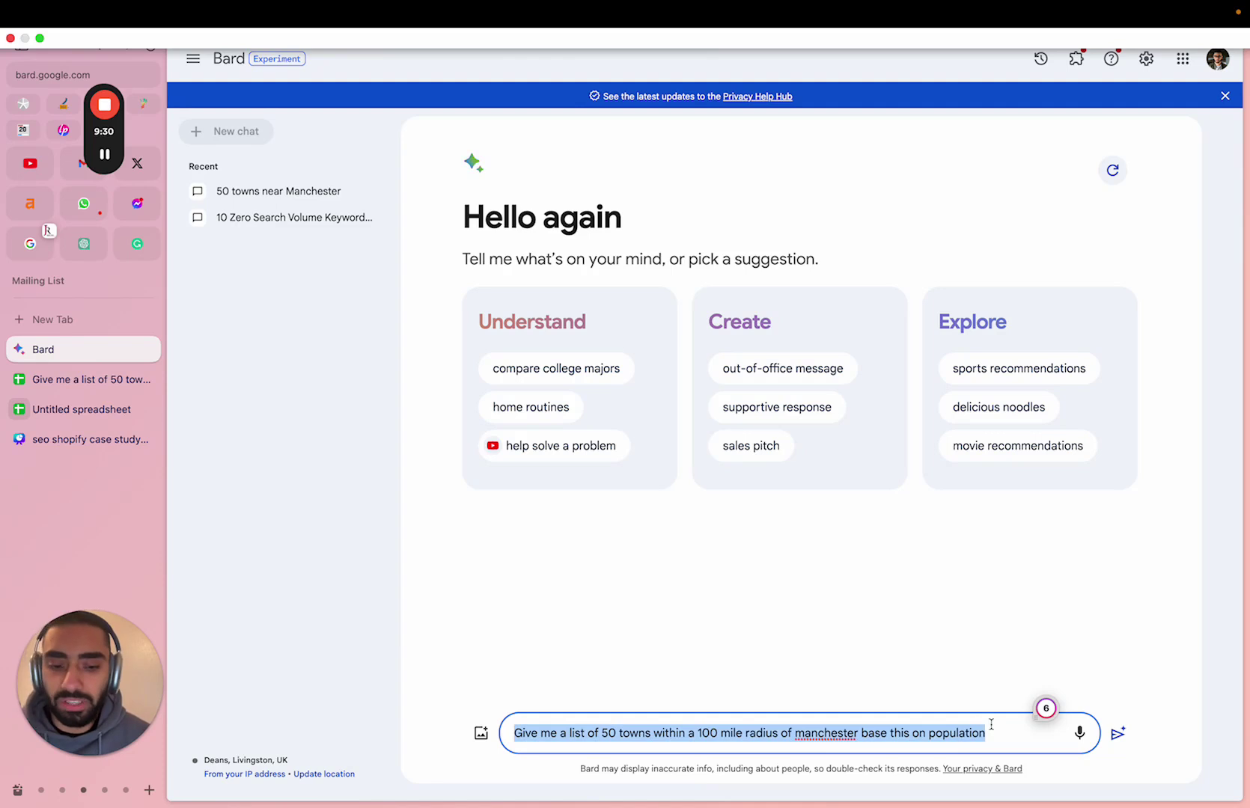
{"action": "double_click", "coordinate": [825, 734]}
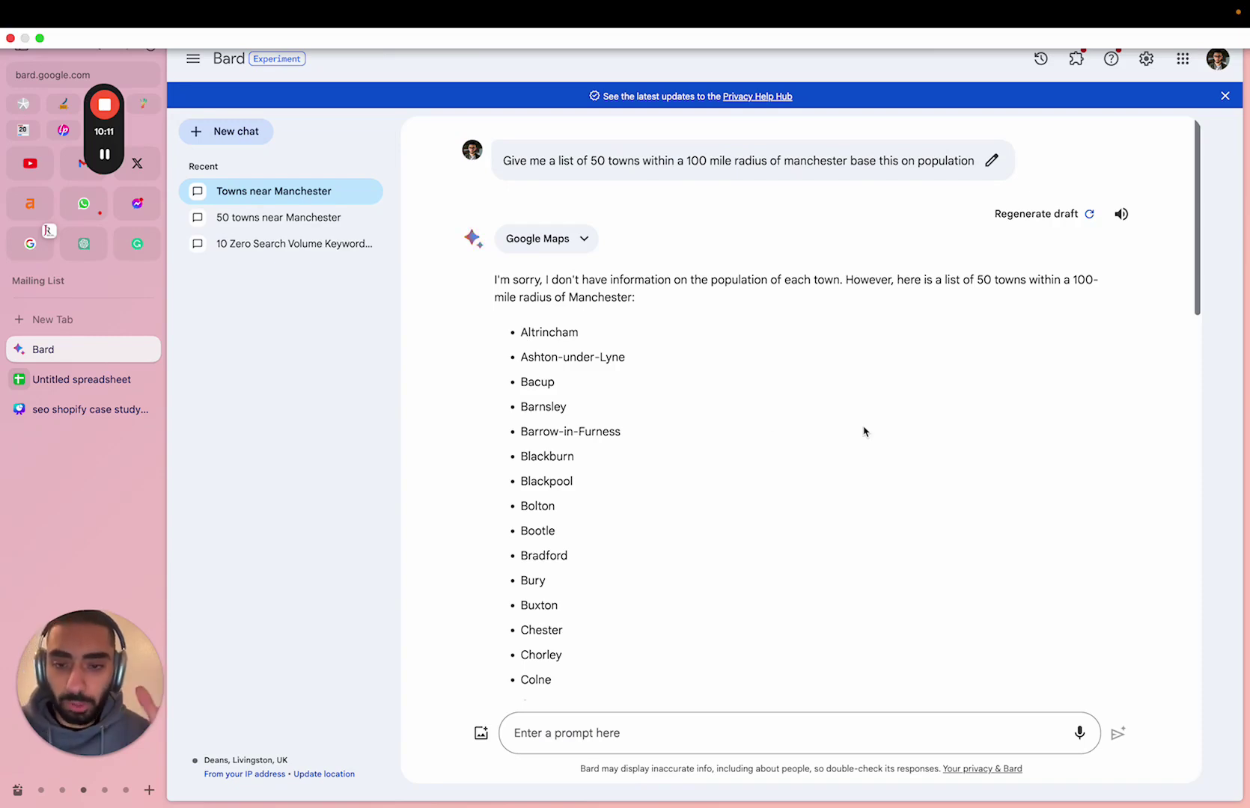
Select Bard's returned town list, starting from Altrincham.
{"action": "left_click_drag", "start_coordinate": [522, 332], "coordinate": [576, 358]}
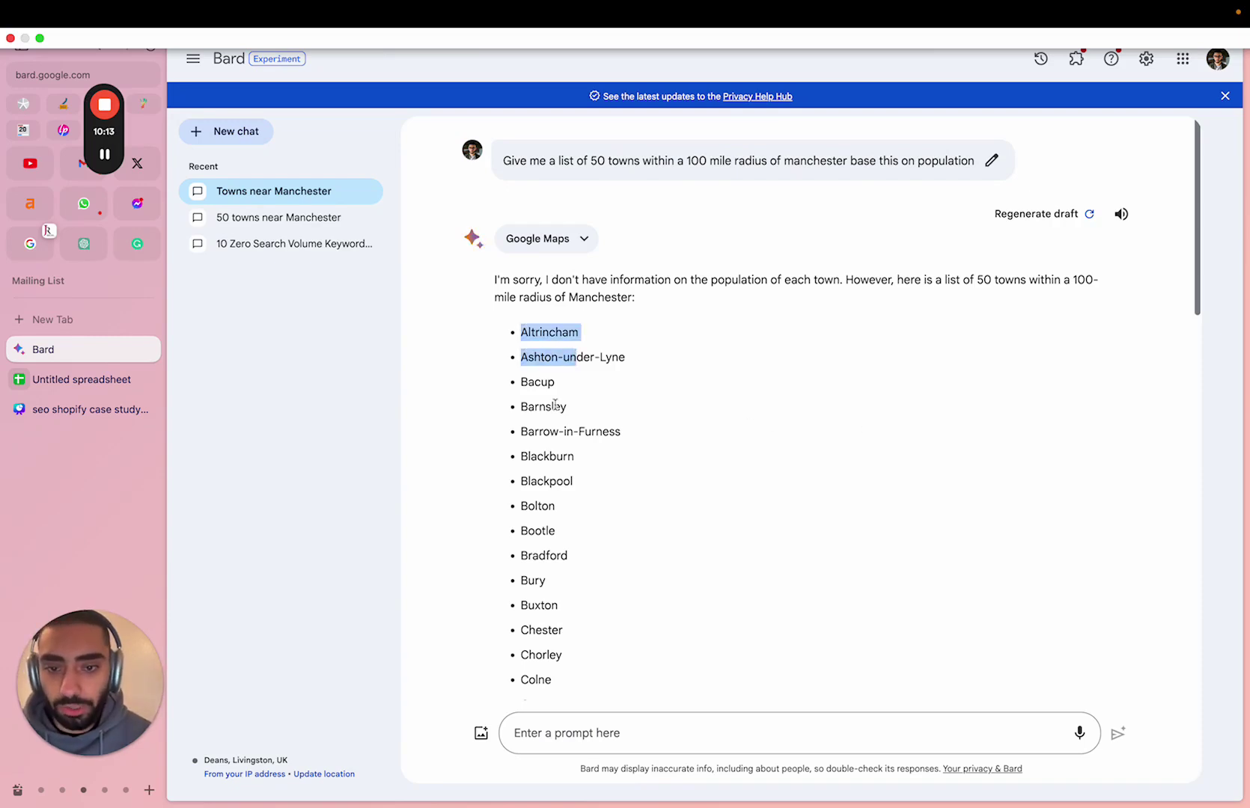
{"action": "left_click_drag", "start_coordinate": [522, 407], "coordinate": [584, 418]}
{"action": "scroll", "coordinate": [572, 561], "scroll_direction": "down", "scroll_amount": 3}
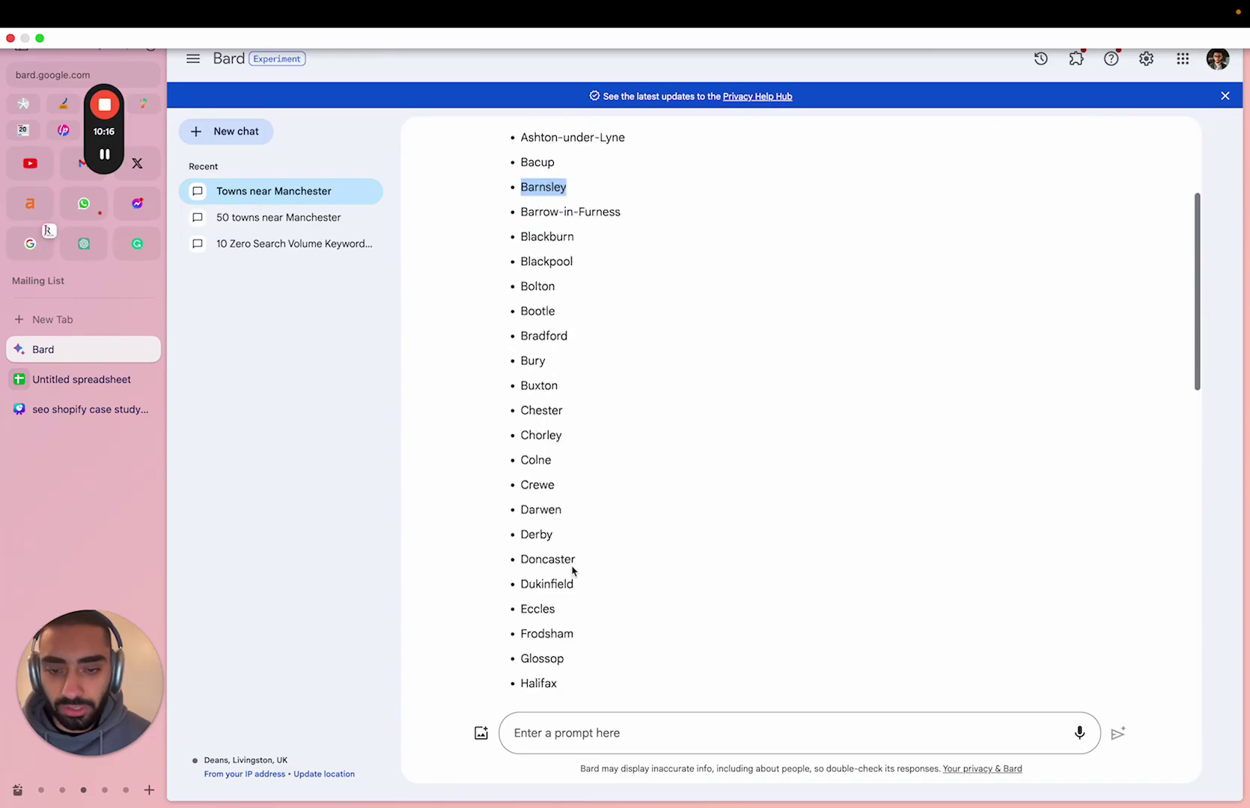
{"action": "scroll", "coordinate": [573, 571], "scroll_direction": "down", "scroll_amount": 5}
{"action": "scroll", "coordinate": [573, 571], "scroll_direction": "up", "scroll_amount": 7}
{"action": "left_click", "coordinate": [542, 324]}
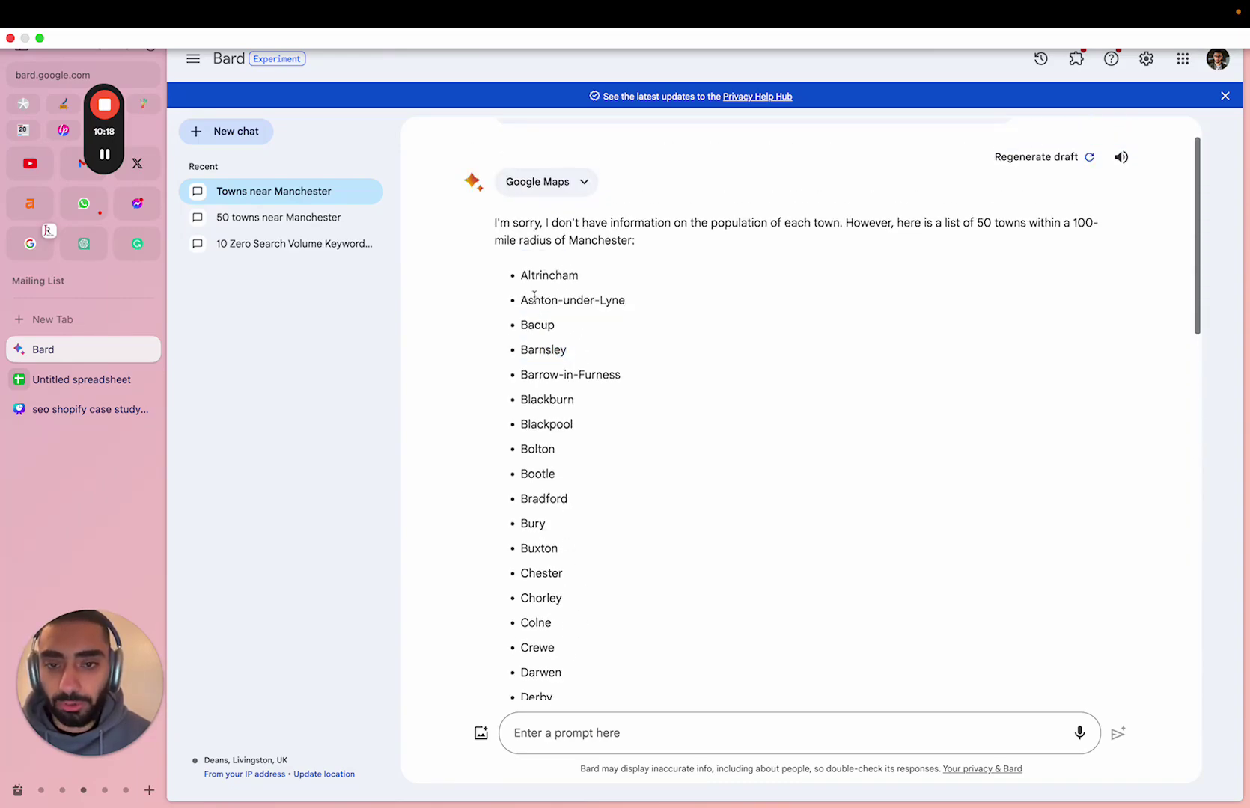
{"action": "left_click_drag", "start_coordinate": [522, 274], "coordinate": [569, 644]}
{"action": "scroll", "coordinate": [559, 532], "scroll_direction": "down", "scroll_amount": 4}
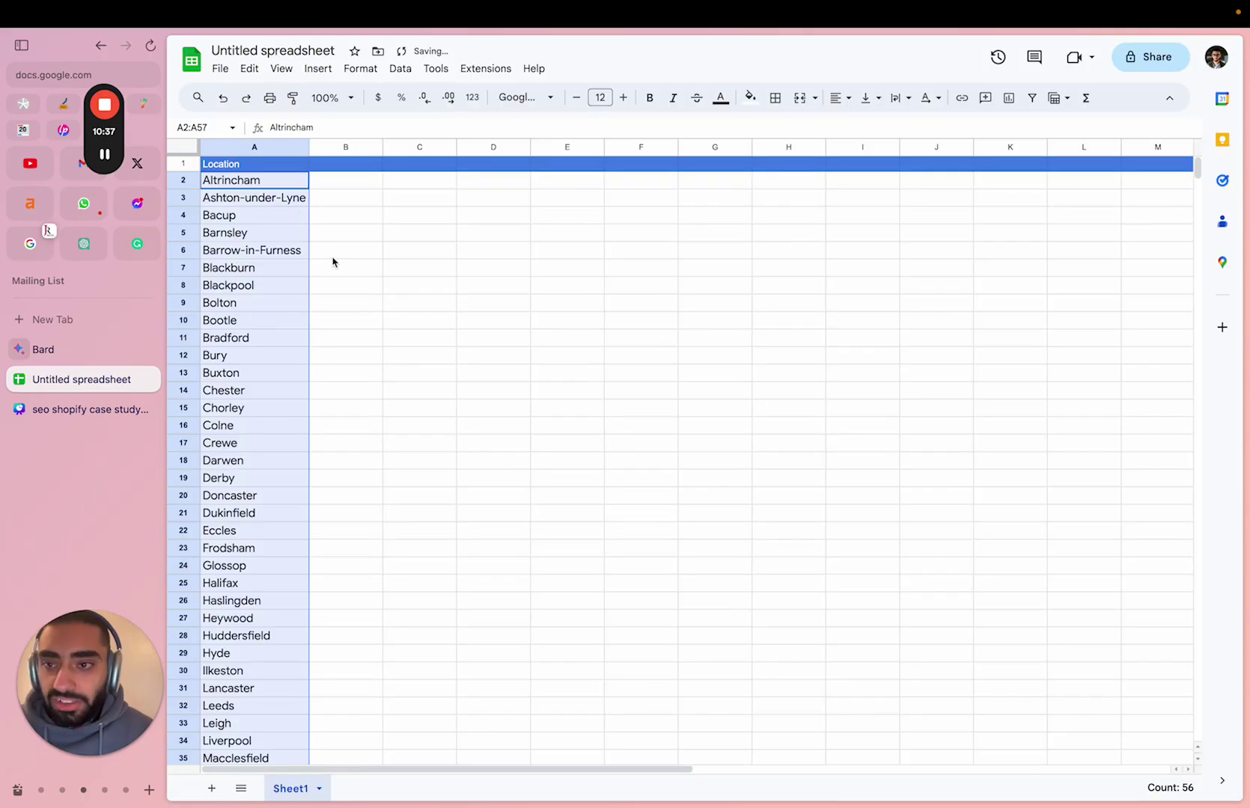
Check the pasted Location towns in column A, selecting Altrincham down to row 18.
{"action": "left_click", "coordinate": [323, 223]}
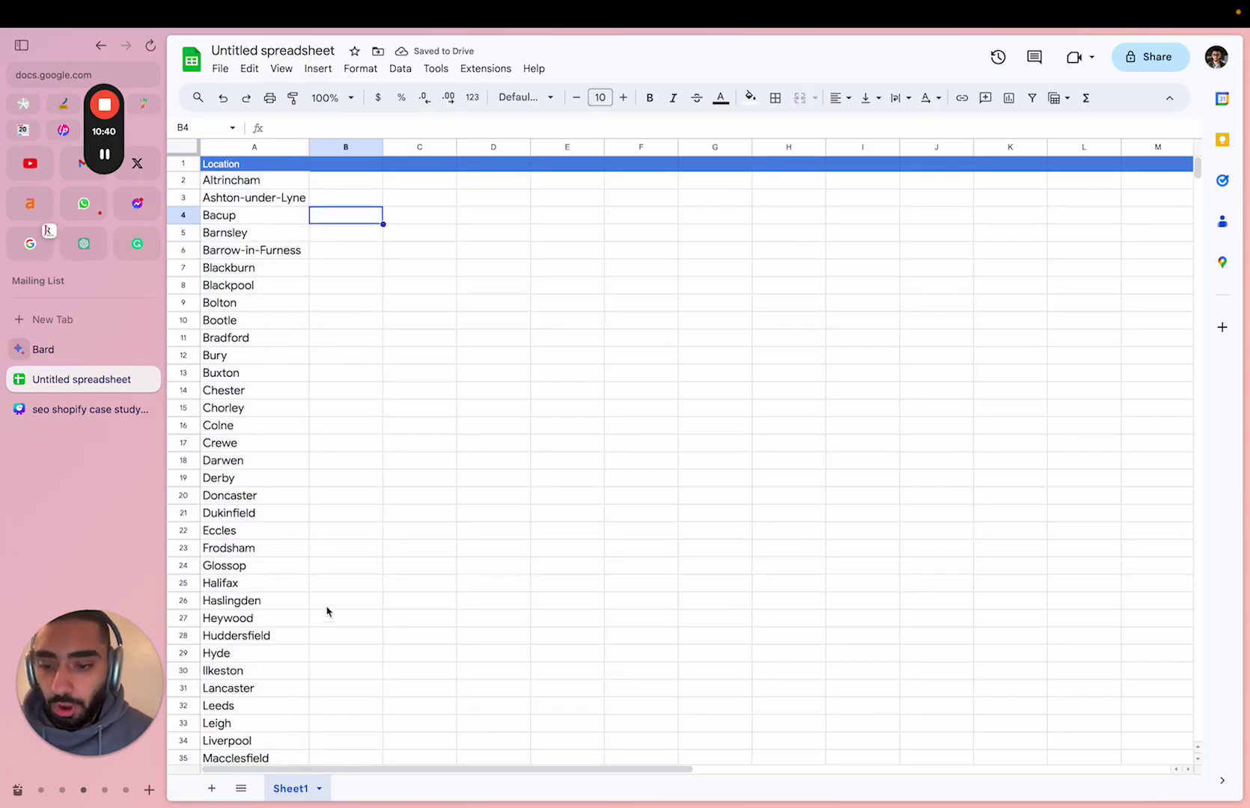
{"action": "scroll", "coordinate": [335, 367], "scroll_direction": "down", "scroll_amount": 3}
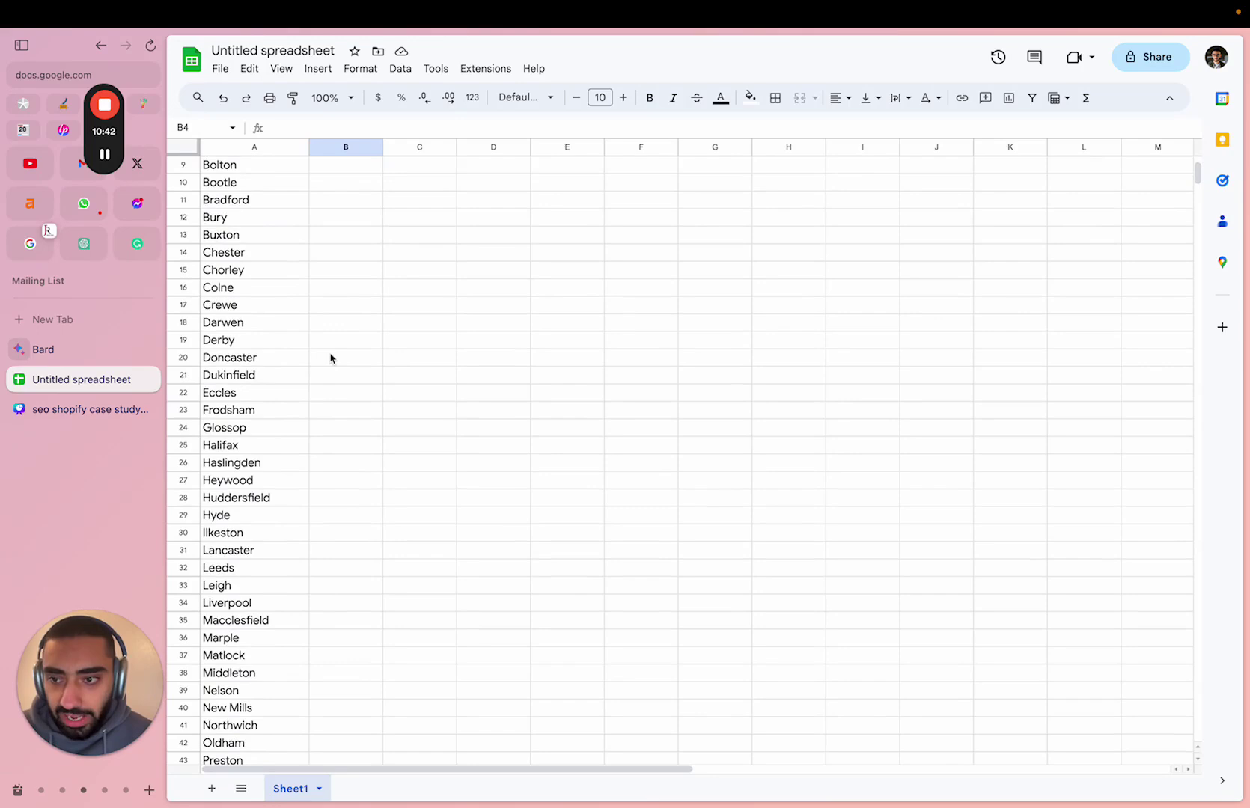
{"action": "scroll", "coordinate": [331, 359], "scroll_direction": "down", "scroll_amount": 10}
{"action": "scroll", "coordinate": [331, 358], "scroll_direction": "up", "scroll_amount": 12}
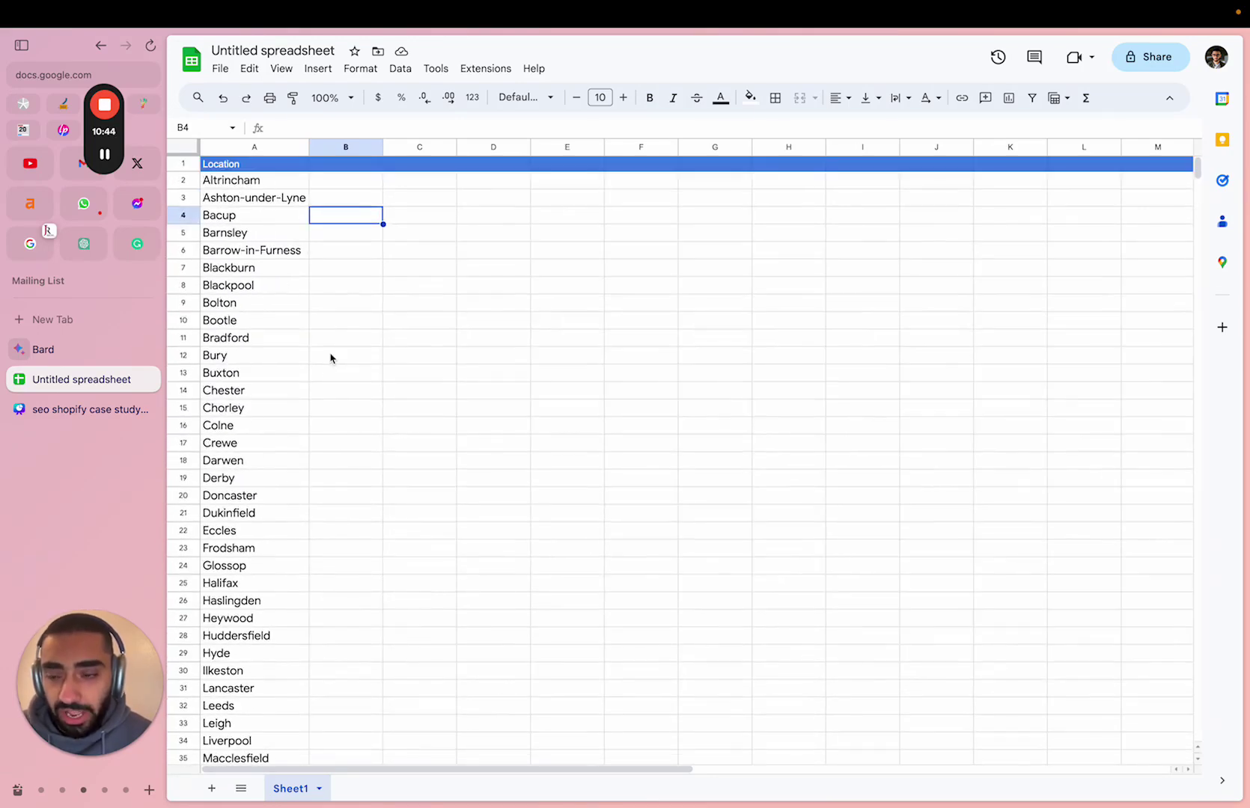
{"action": "left_click_drag", "start_coordinate": [253, 184], "coordinate": [254, 513]}
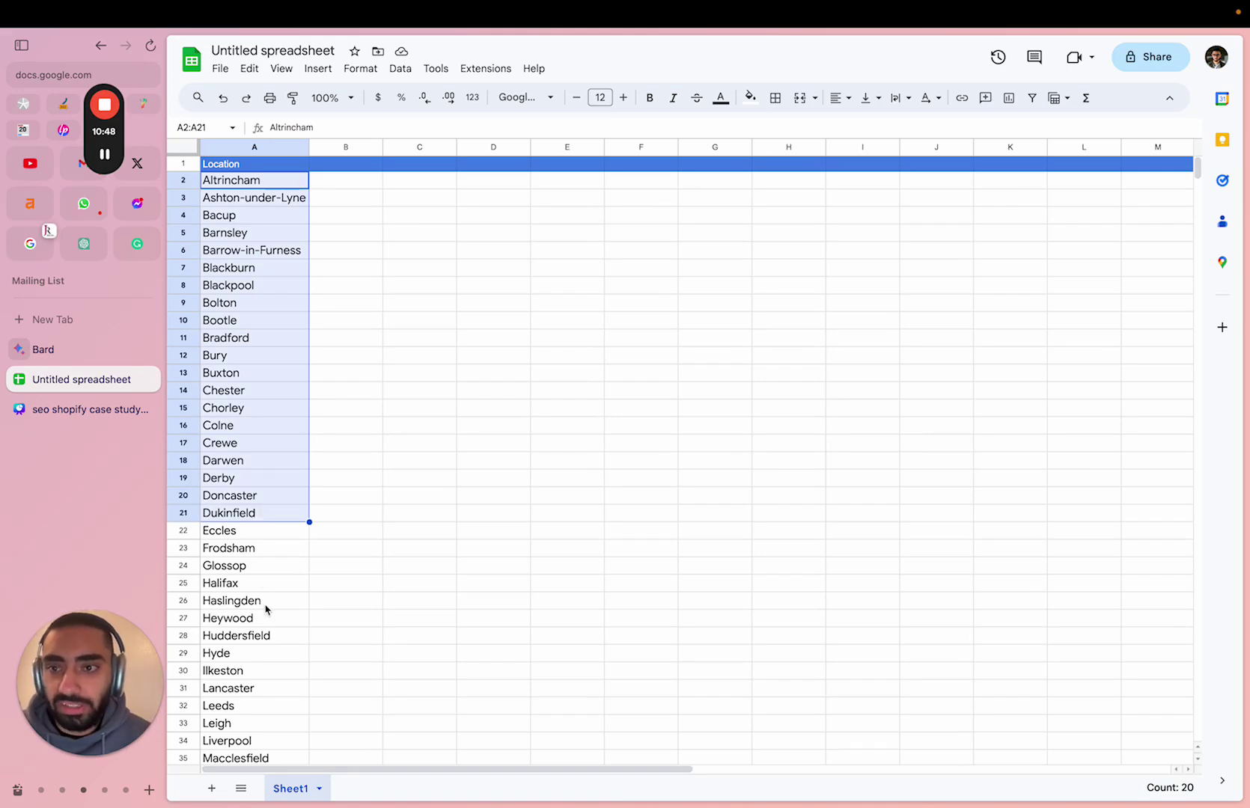
{"action": "scroll", "coordinate": [265, 608], "scroll_direction": "down", "scroll_amount": 6}
{"action": "scroll", "coordinate": [265, 608], "scroll_direction": "down", "scroll_amount": 6}
{"action": "scroll", "coordinate": [265, 608], "scroll_direction": "up", "scroll_amount": 11}
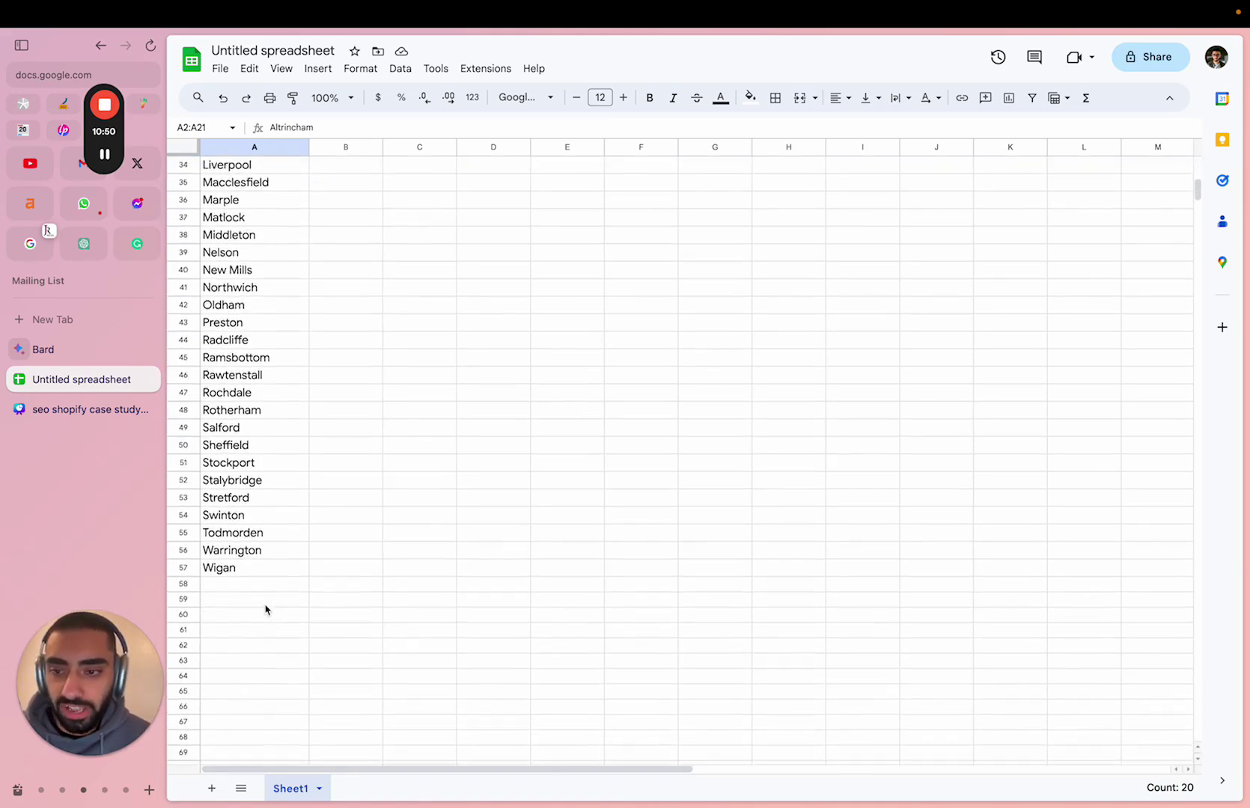
{"action": "left_click", "coordinate": [276, 251]}
{"action": "left_click_drag", "start_coordinate": [258, 184], "coordinate": [257, 583]}
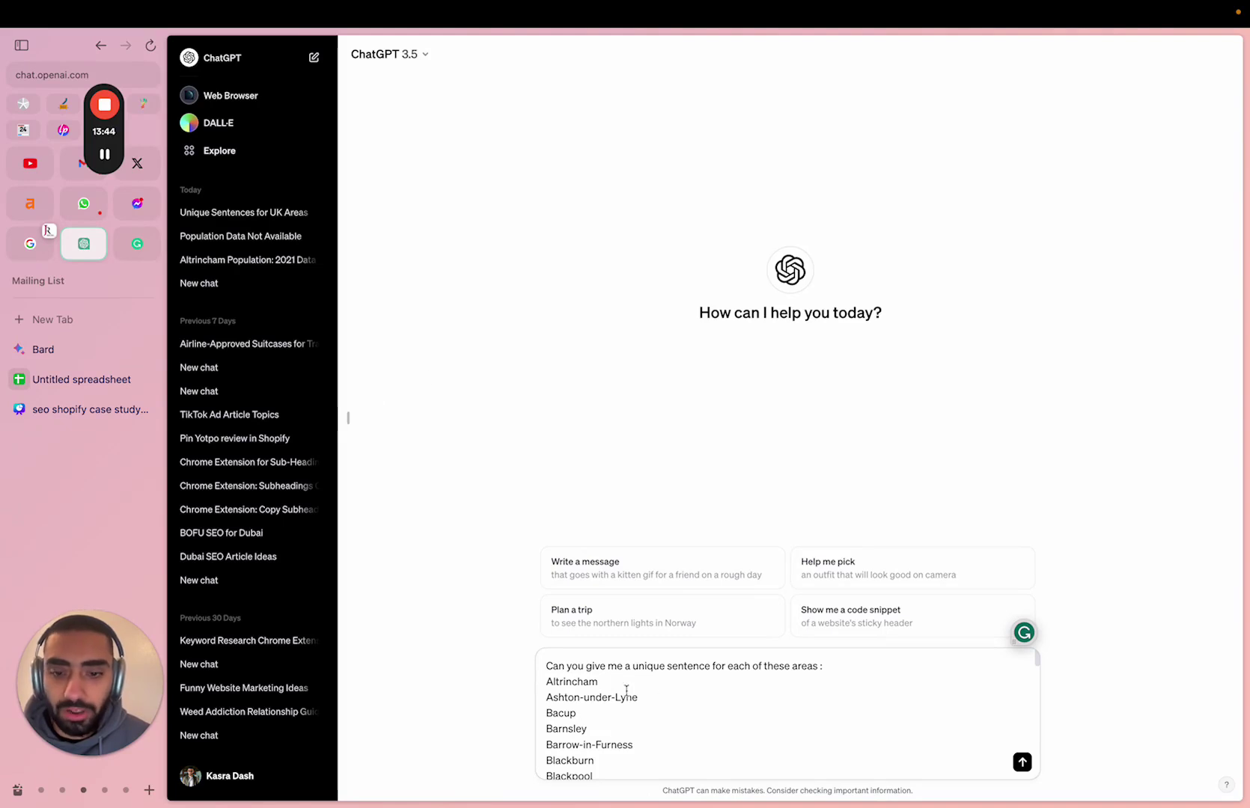
Prepare the ChatGPT prompt asking for a unique sentence for each listed area.
{"action": "double_click", "coordinate": [558, 666]}
{"action": "triple_click", "coordinate": [558, 665]}
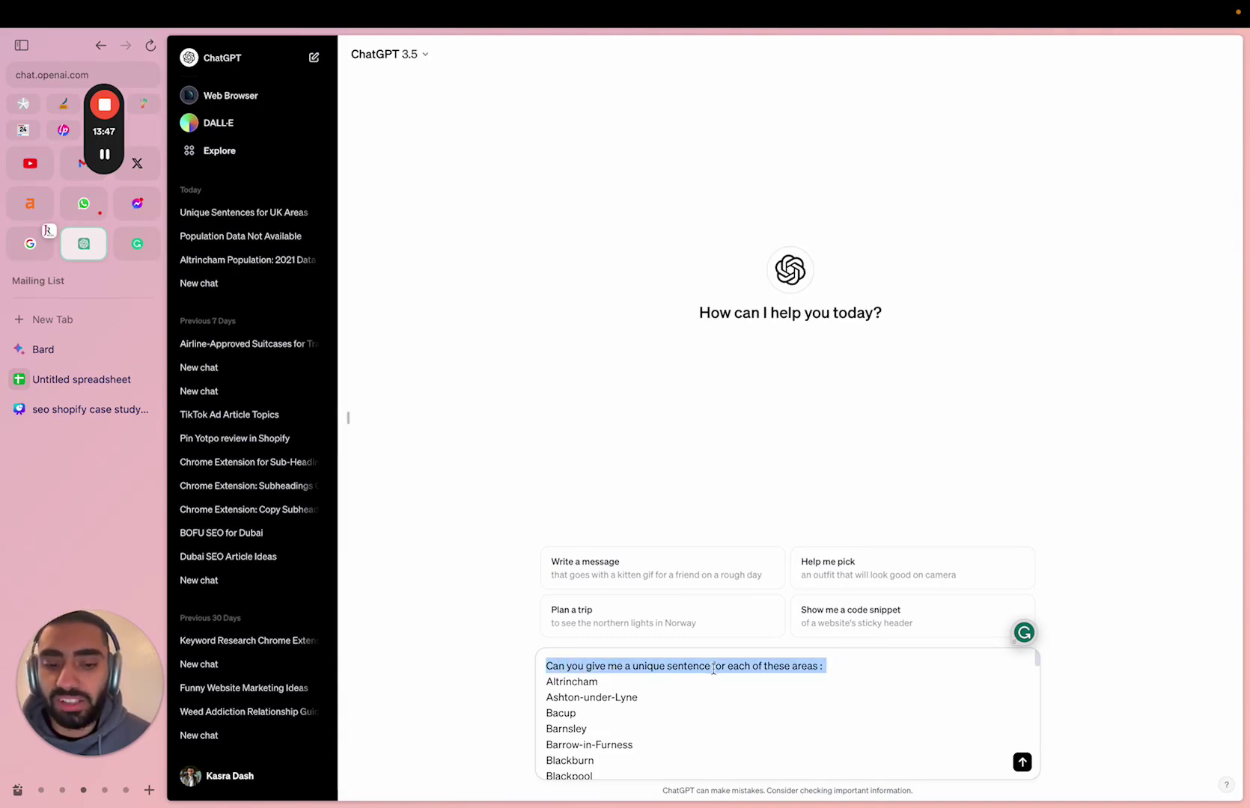
{"action": "scroll", "coordinate": [583, 685], "scroll_direction": "down", "scroll_amount": 2}
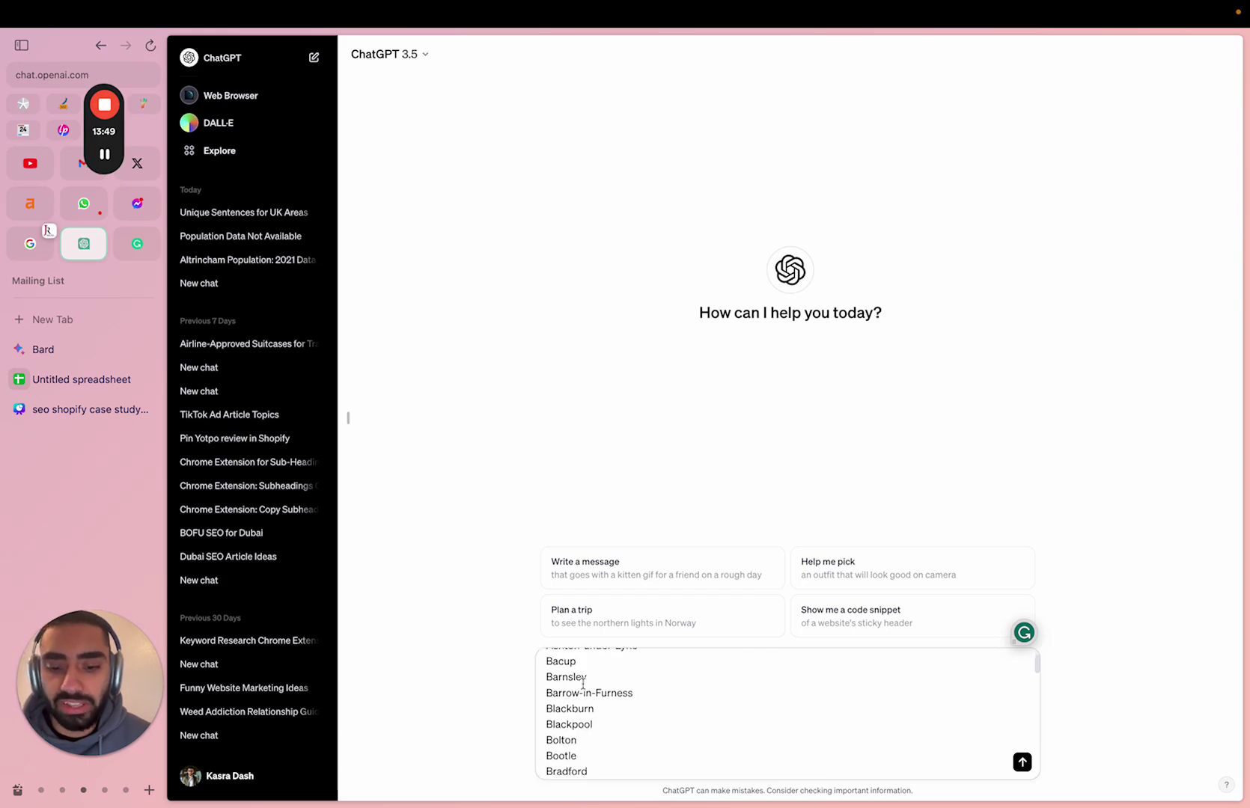
{"action": "scroll", "coordinate": [583, 684], "scroll_direction": "down", "scroll_amount": 2}
{"action": "left_click_drag", "start_coordinate": [583, 684], "coordinate": [561, 757]}
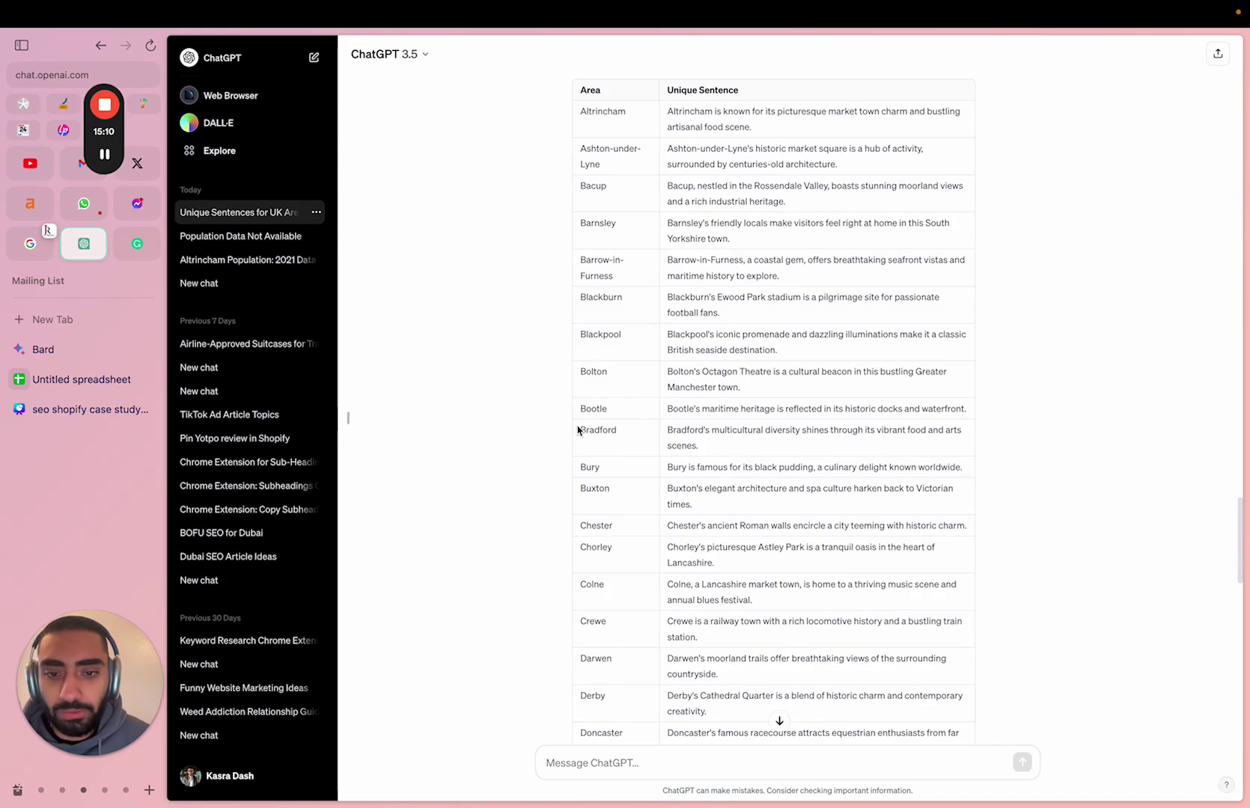
Select ChatGPT's area and sentence table from the Area header down.
{"action": "left_click_drag", "start_coordinate": [581, 431], "coordinate": [725, 455]}
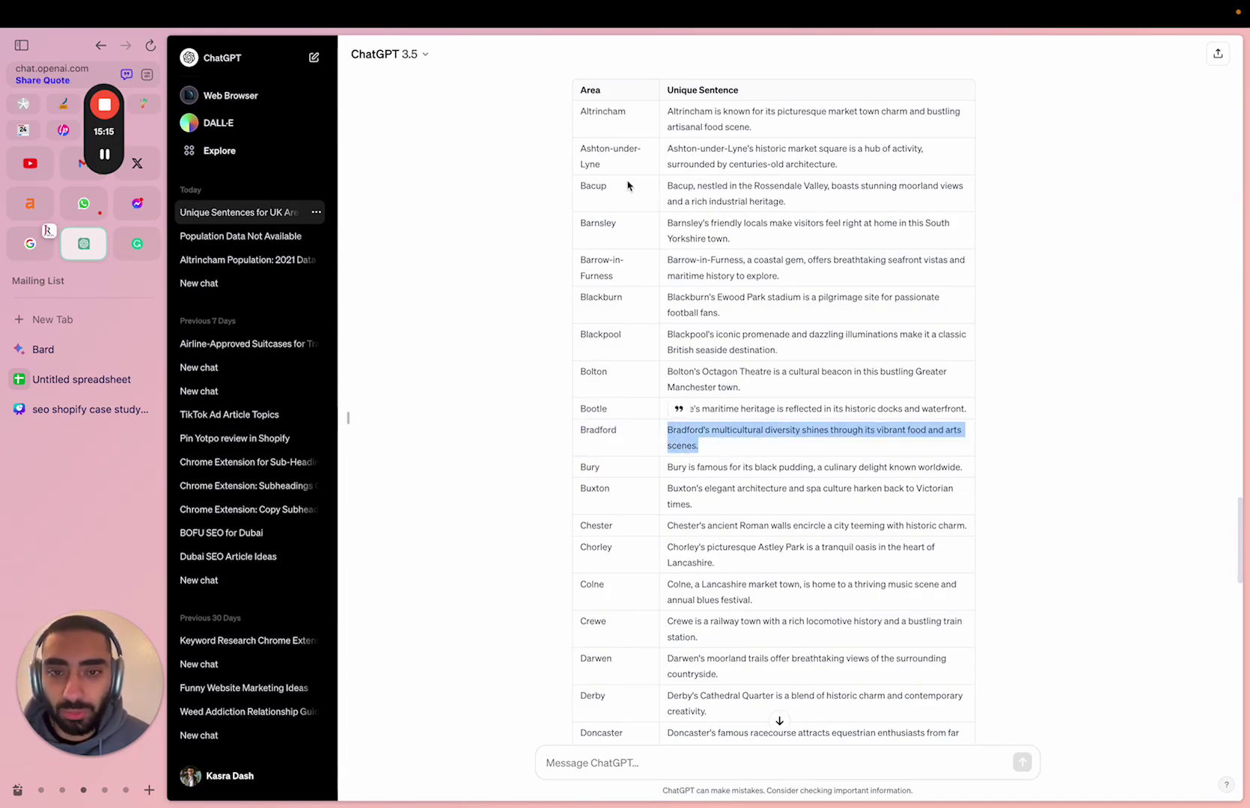
{"action": "left_click_drag", "start_coordinate": [581, 111], "coordinate": [706, 568]}
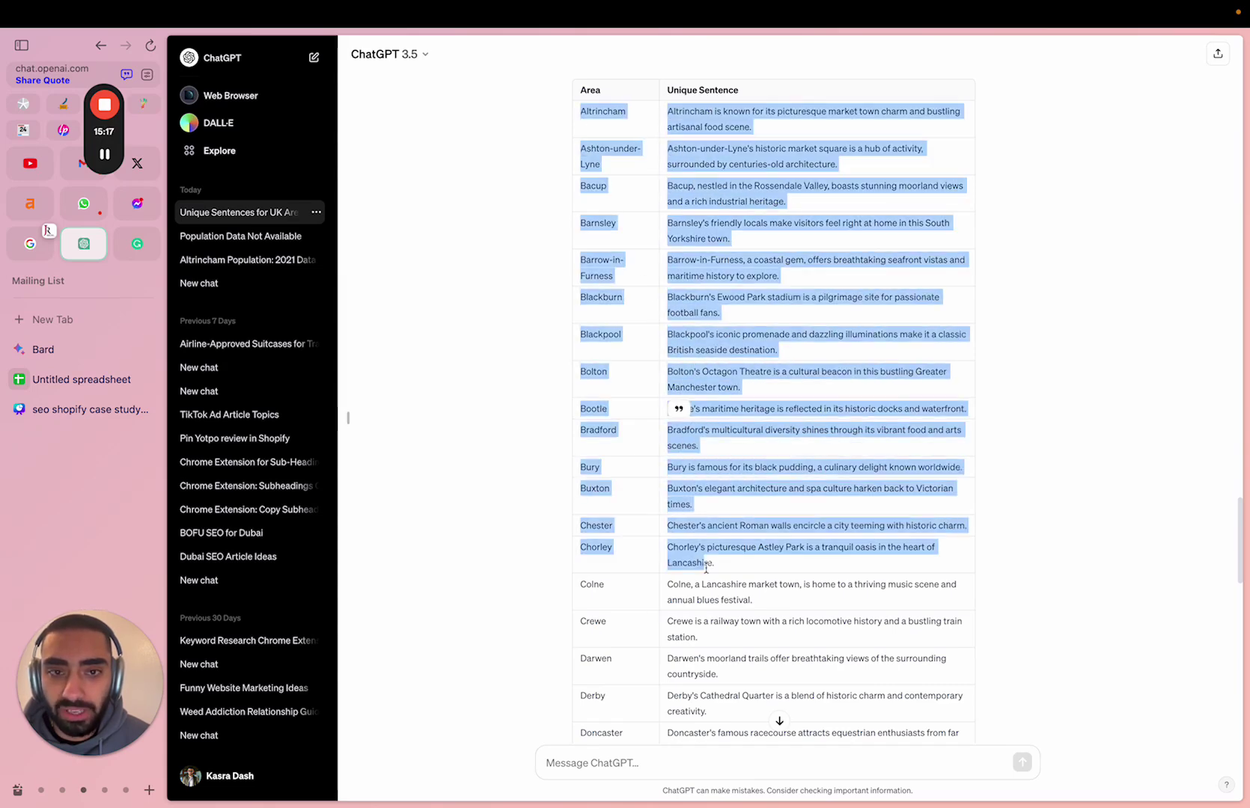
{"action": "left_click", "coordinate": [726, 235]}
{"action": "left_click_drag", "start_coordinate": [579, 91], "coordinate": [731, 344]}
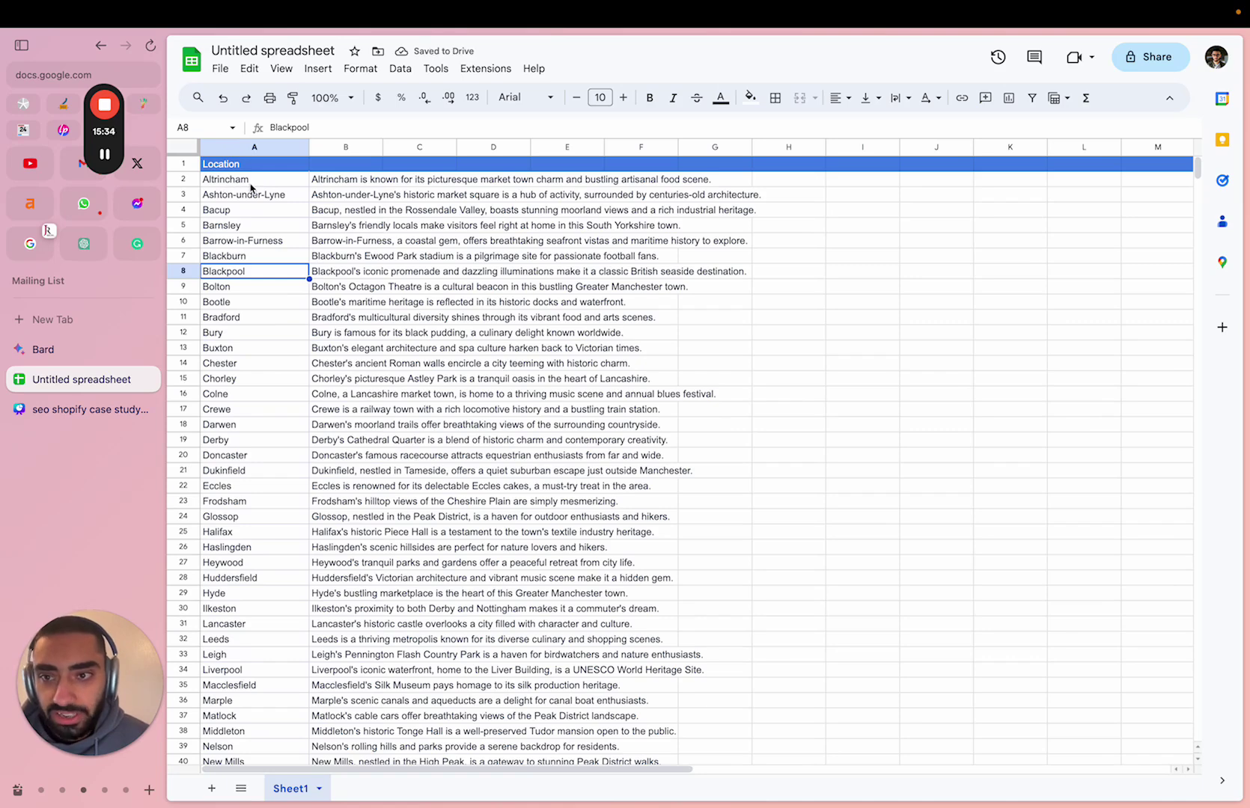
Place the unique sentences in column B and label header cell B1 'Intro'.
{"action": "left_click", "coordinate": [250, 188]}
{"action": "left_click_drag", "start_coordinate": [252, 165], "coordinate": [299, 612]}
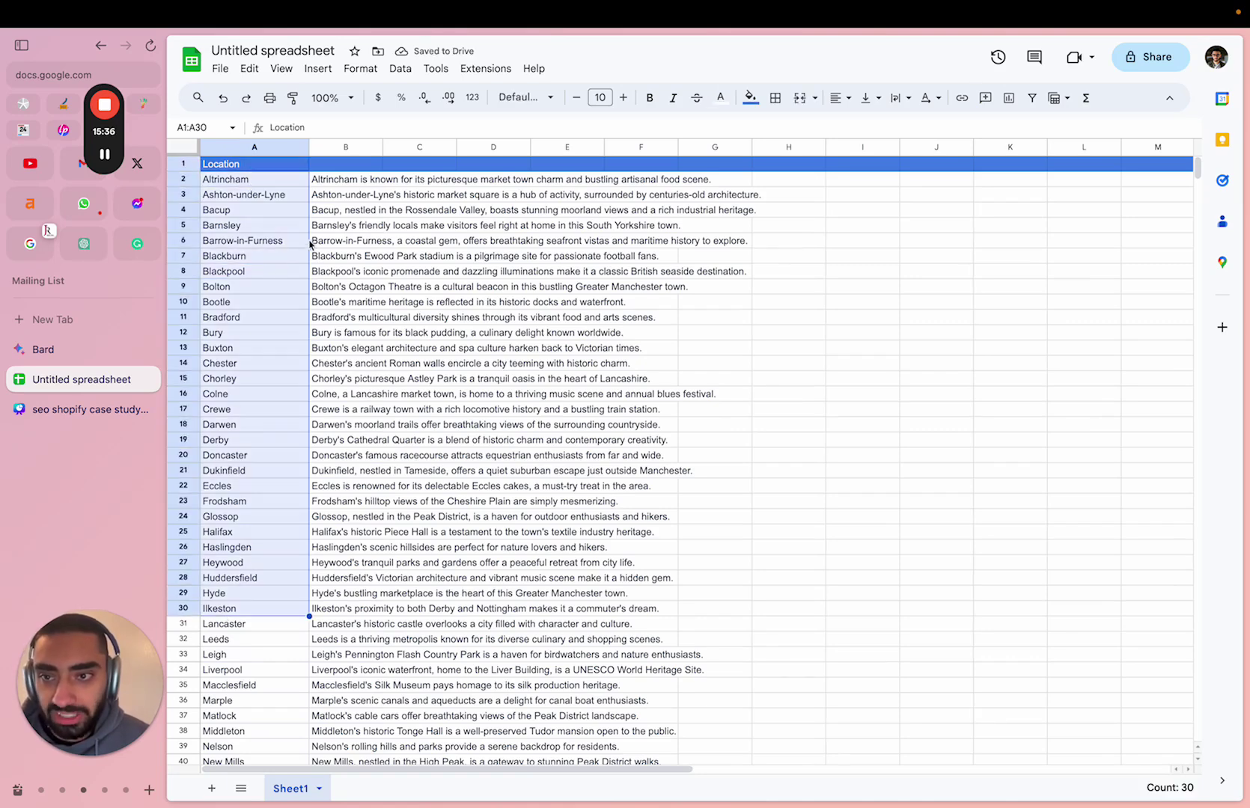
{"action": "left_click", "coordinate": [338, 196]}
{"action": "left_click", "coordinate": [337, 163]}
{"action": "double_click", "coordinate": [337, 163]}
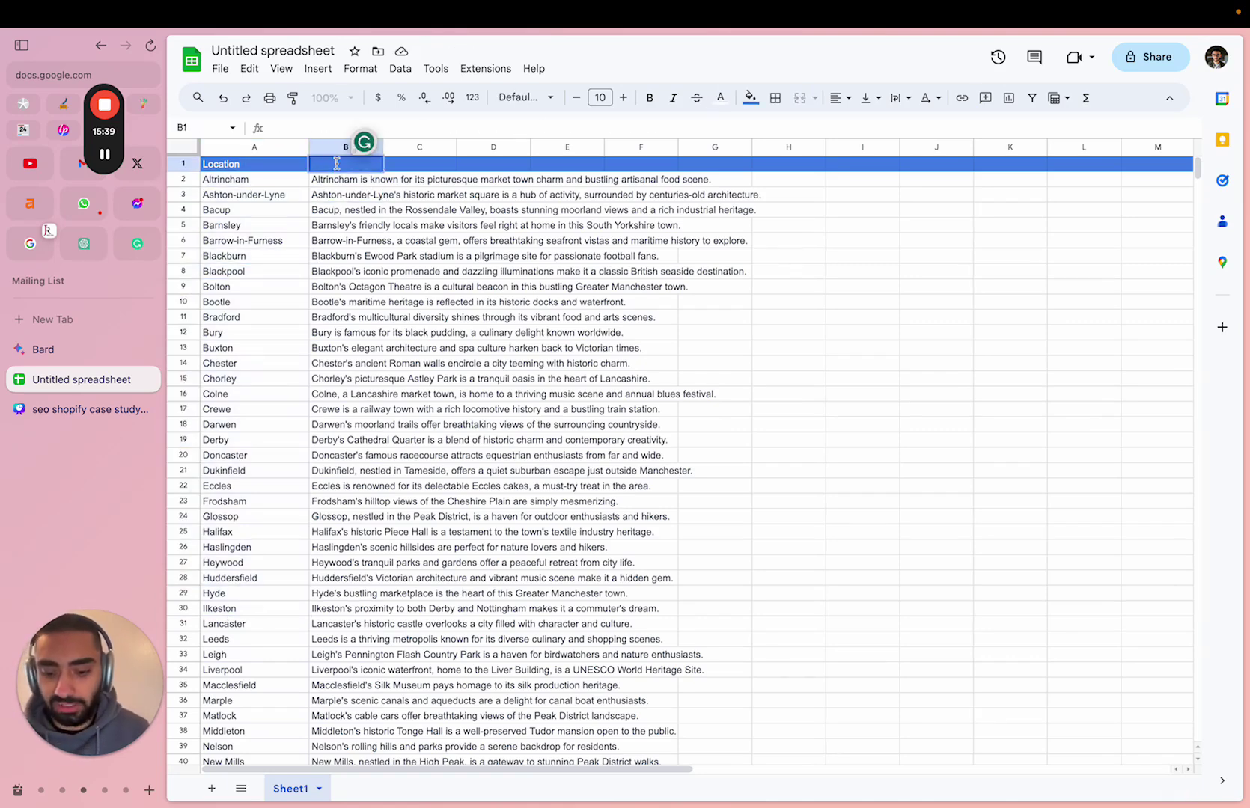
{"action": "type", "text": "Intro"}
{"action": "key", "text": "Return"}
{"action": "left_click", "coordinate": [408, 166]}
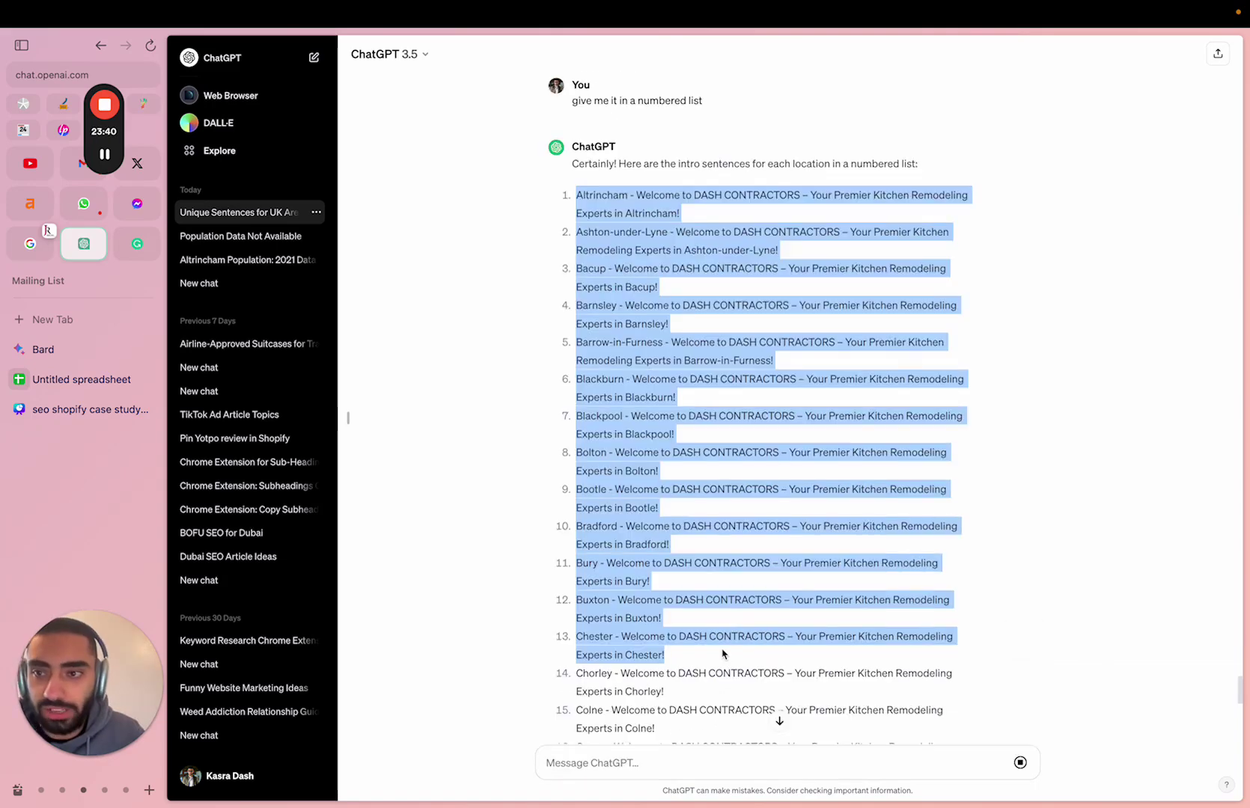
Select the numbered DASH CONTRACTORS kitchen intros and return to the Untitled spreadsheet.
{"action": "left_click_drag", "start_coordinate": [720, 640], "coordinate": [694, 713]}
{"action": "key", "text": "ctrl+c"}
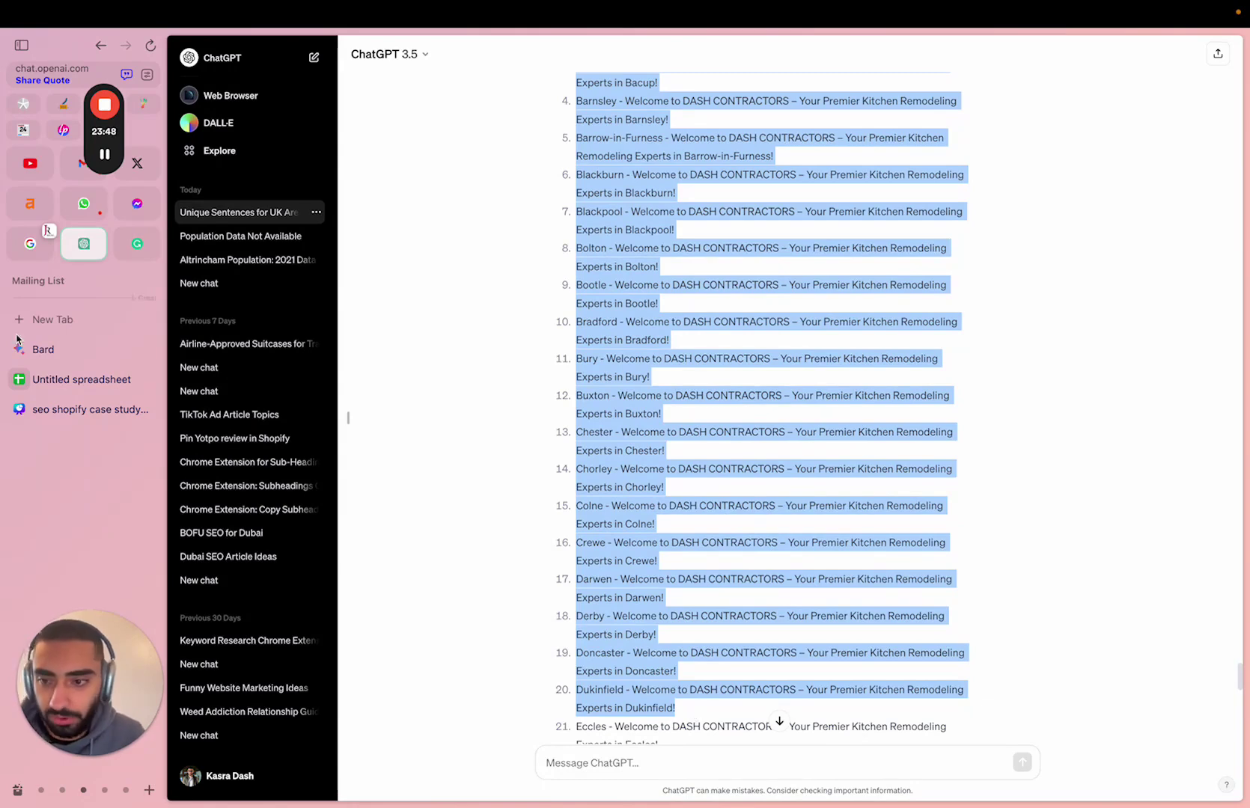
{"action": "left_click", "coordinate": [61, 378]}
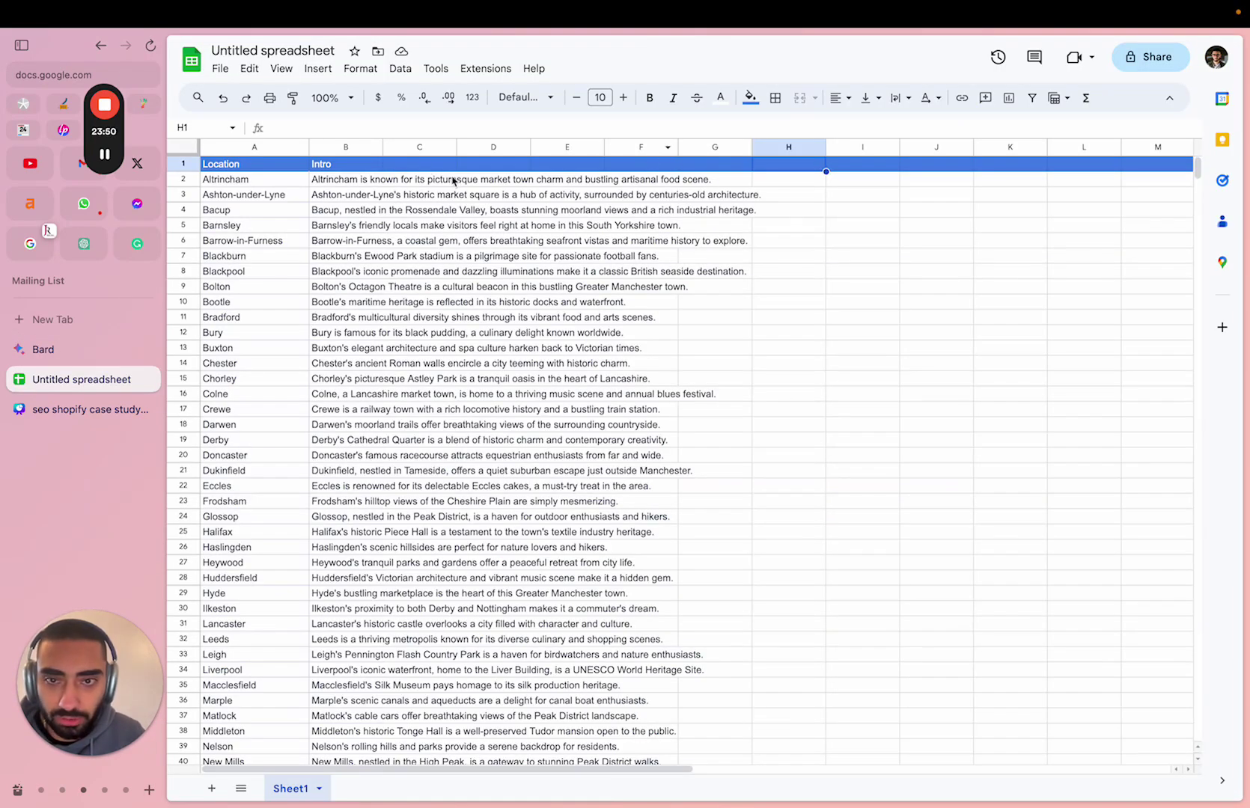
Paste the twenty introduction lines into column C starting at C2.
{"action": "left_click", "coordinate": [420, 179]}
{"action": "key", "text": "ctrl+v"}
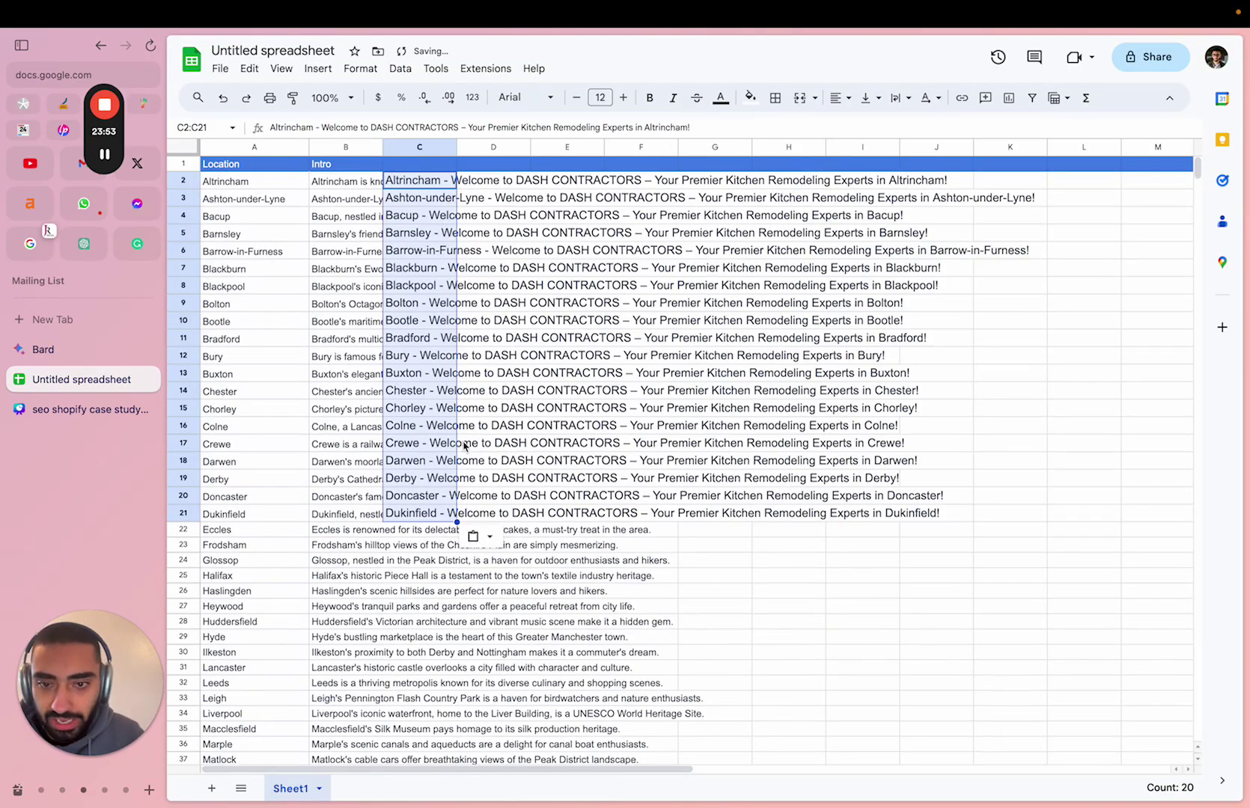
{"action": "left_click", "coordinate": [454, 193]}
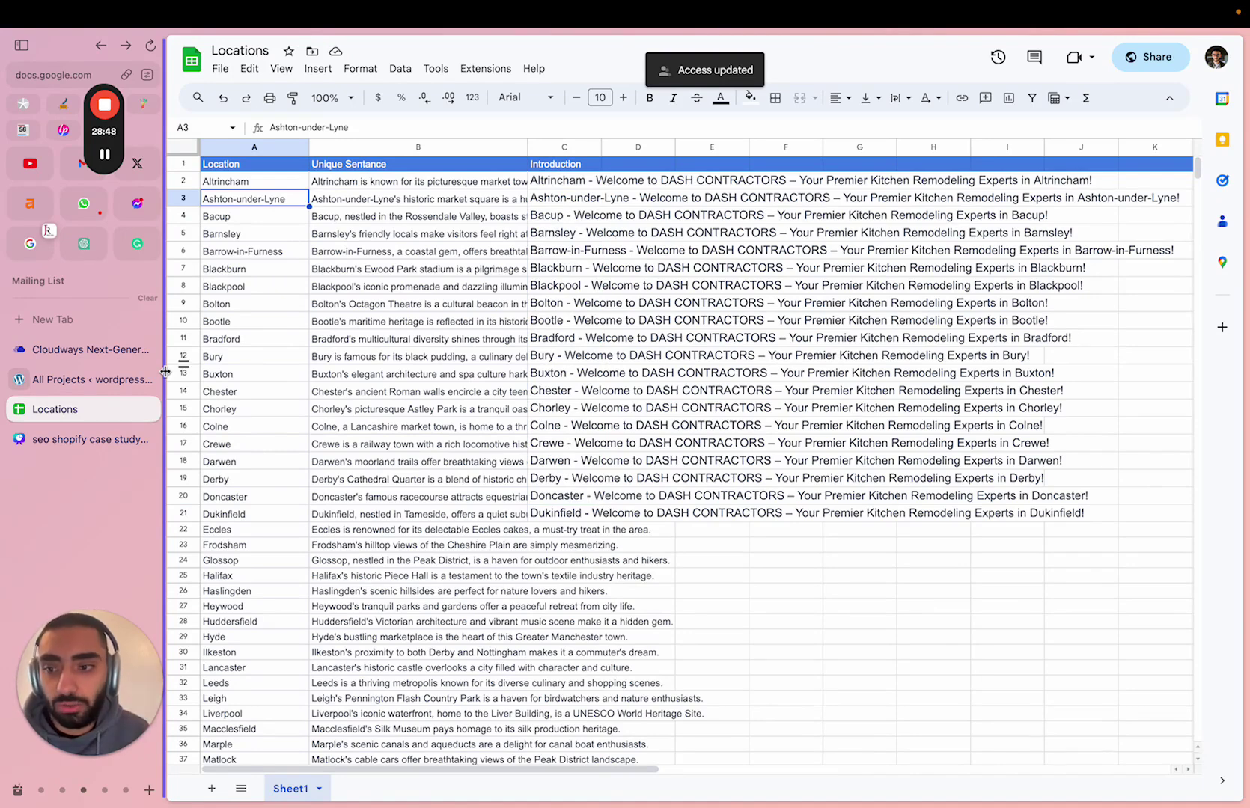
{"action": "left_click", "coordinate": [90, 379]}
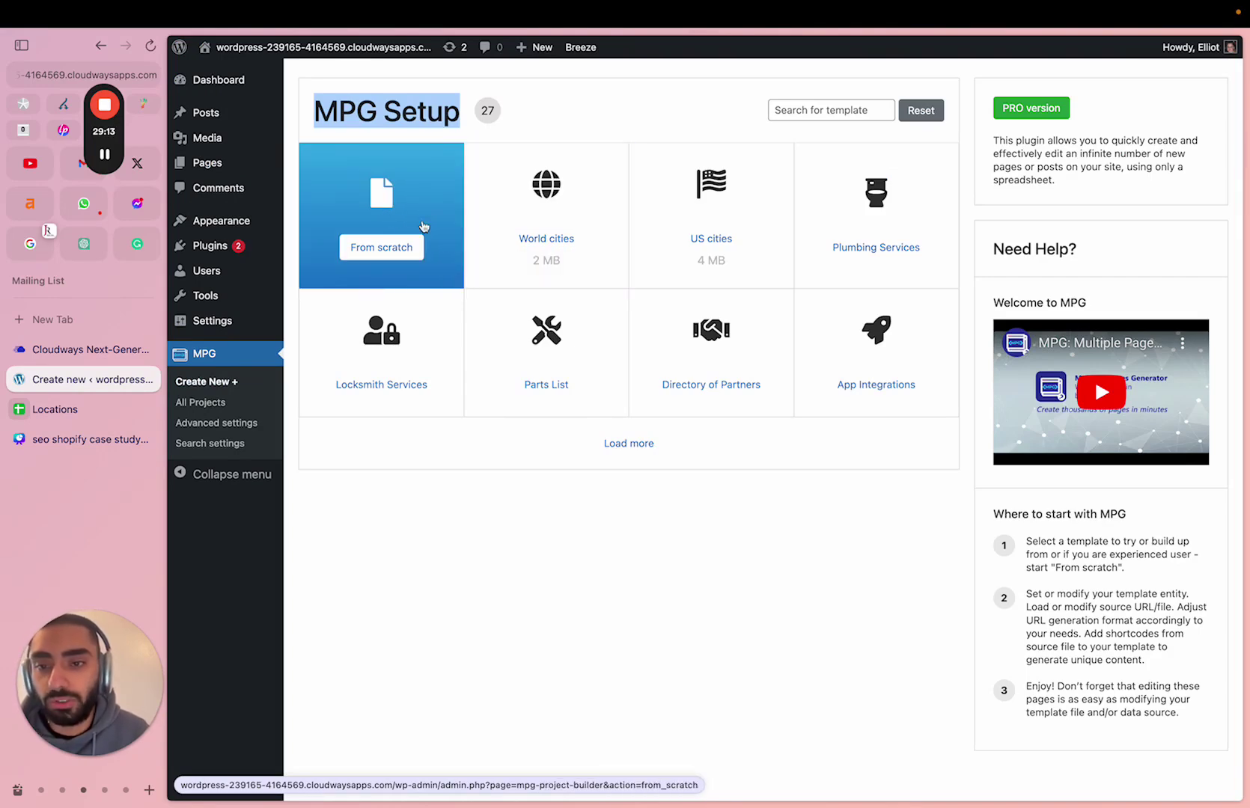
Create a from-scratch MPG project named 'Locations' with entity type Pages and save it.
{"action": "left_click", "coordinate": [423, 226]}
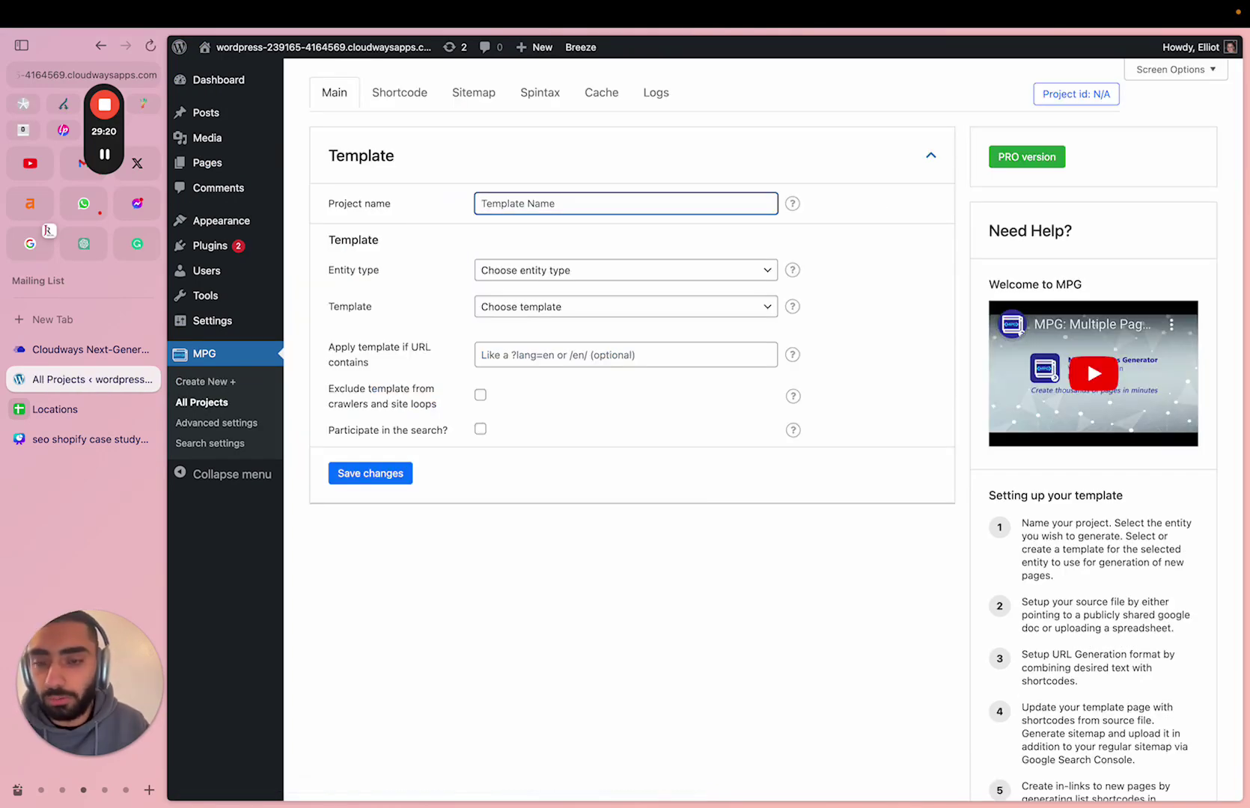
{"action": "type", "text": "LO"}
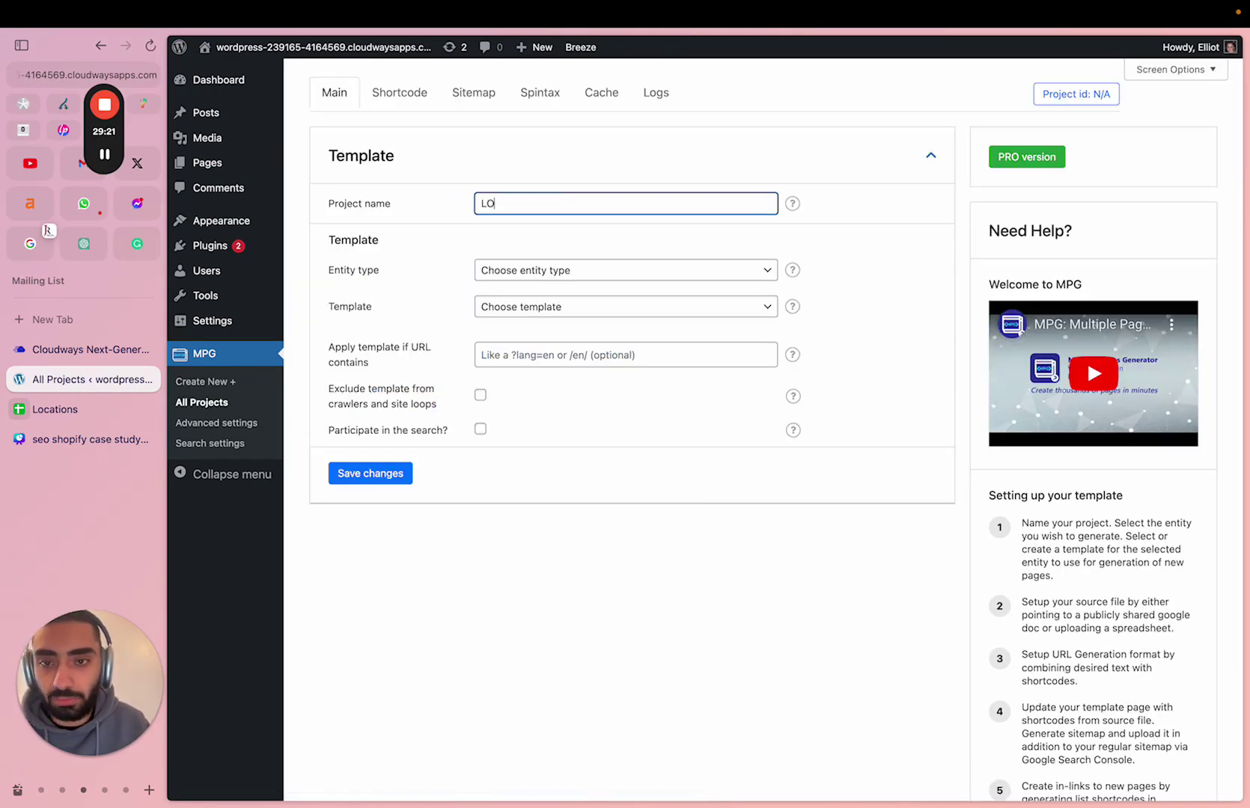
{"action": "key", "text": "BackSpace"}
{"action": "type", "text": "ocations"}
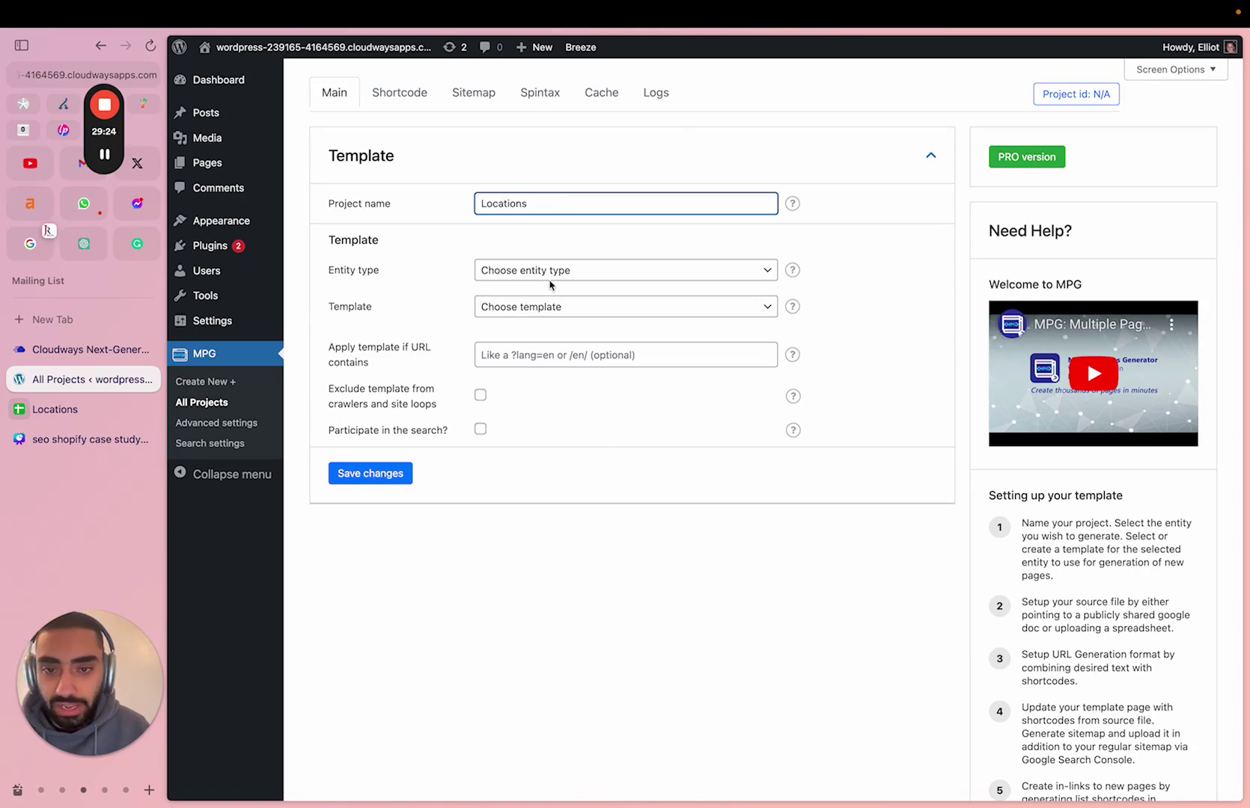
{"action": "left_click", "coordinate": [550, 283]}
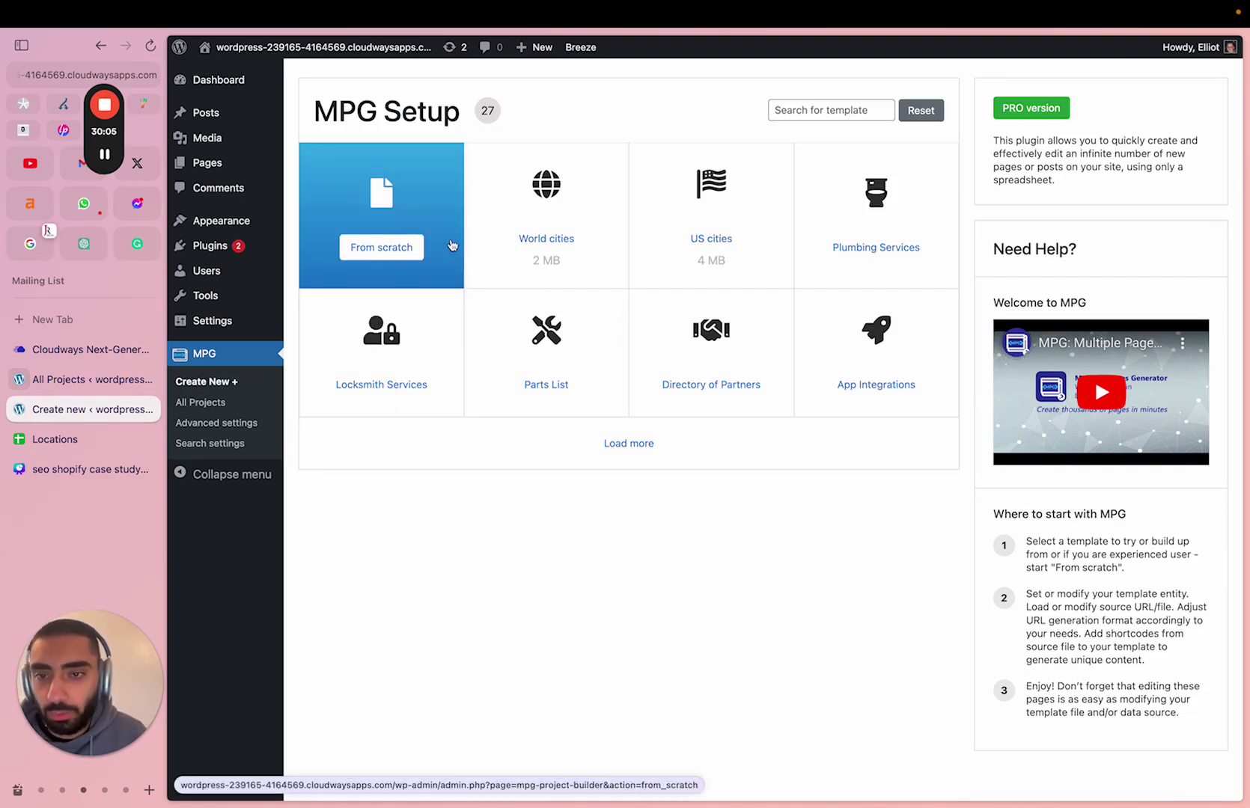
{"action": "left_click", "coordinate": [365, 255]}
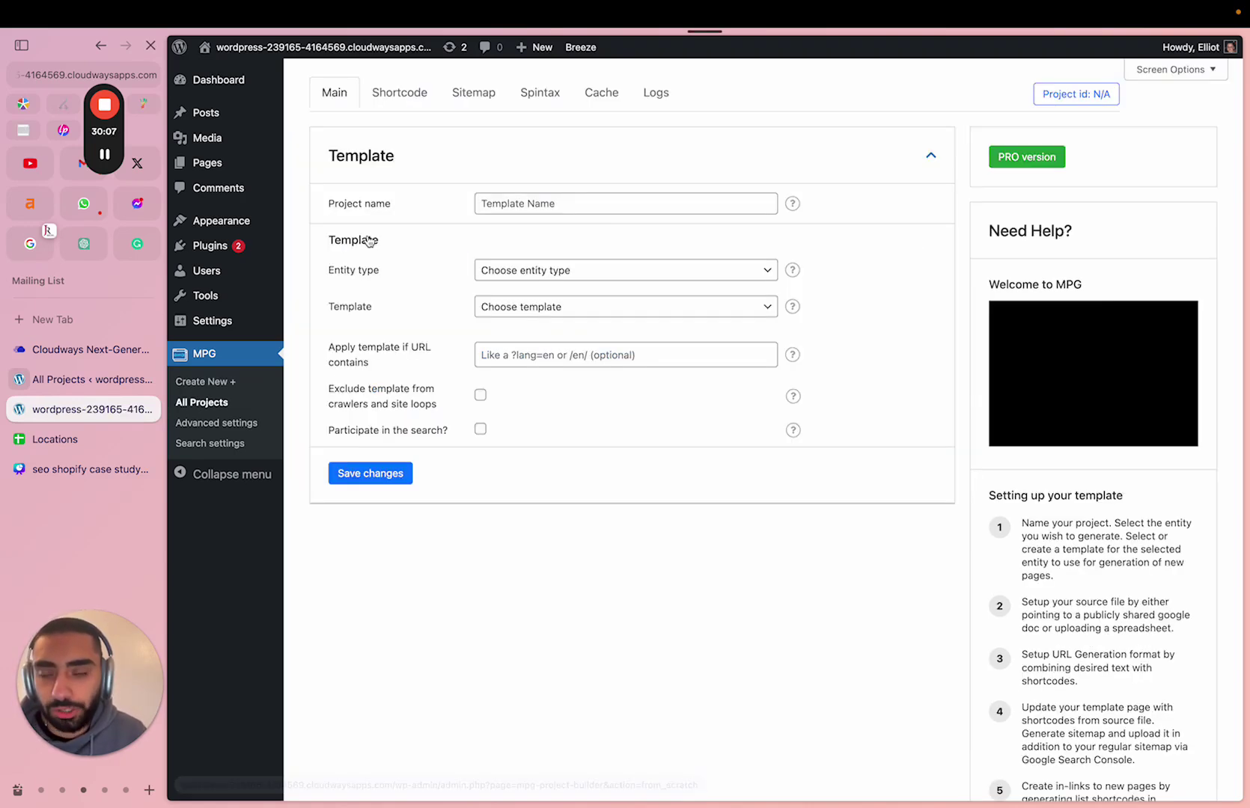
{"action": "left_click", "coordinate": [572, 208]}
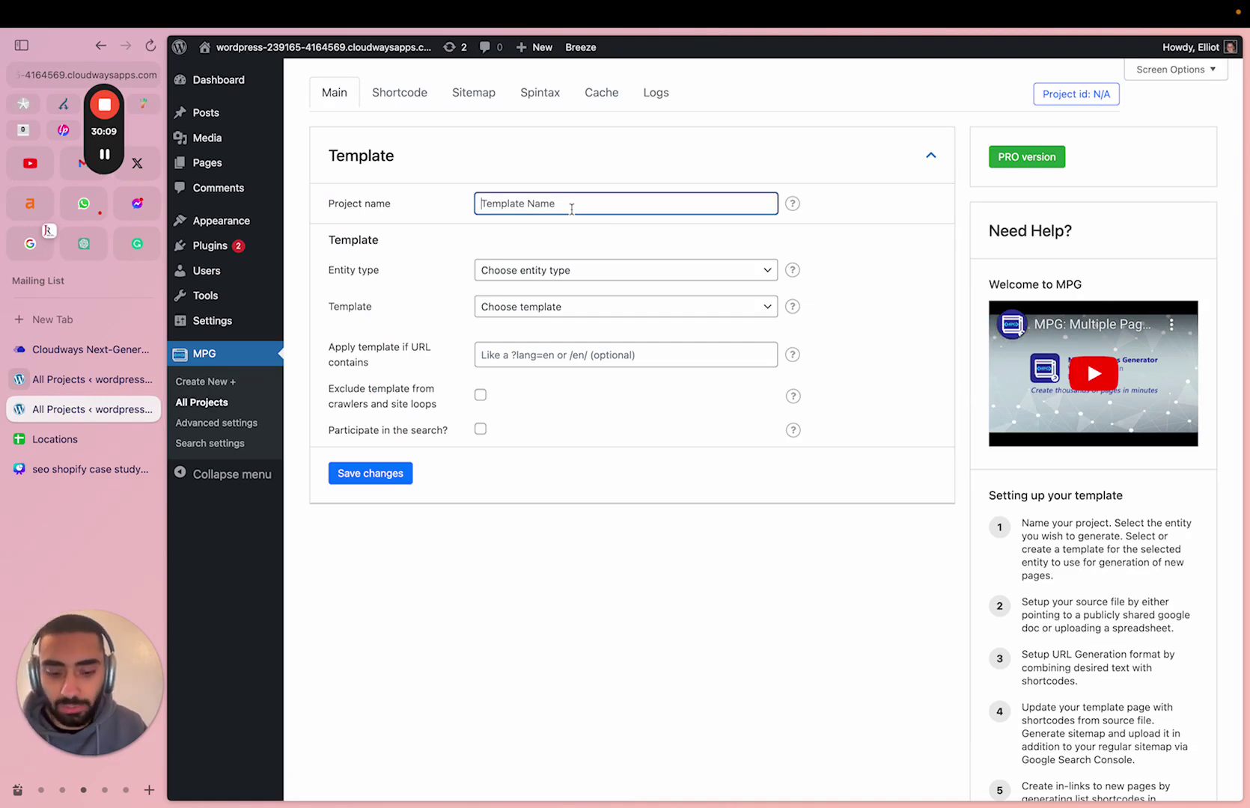
{"action": "type", "text": "Locations"}
{"action": "left_click", "coordinate": [517, 276]}
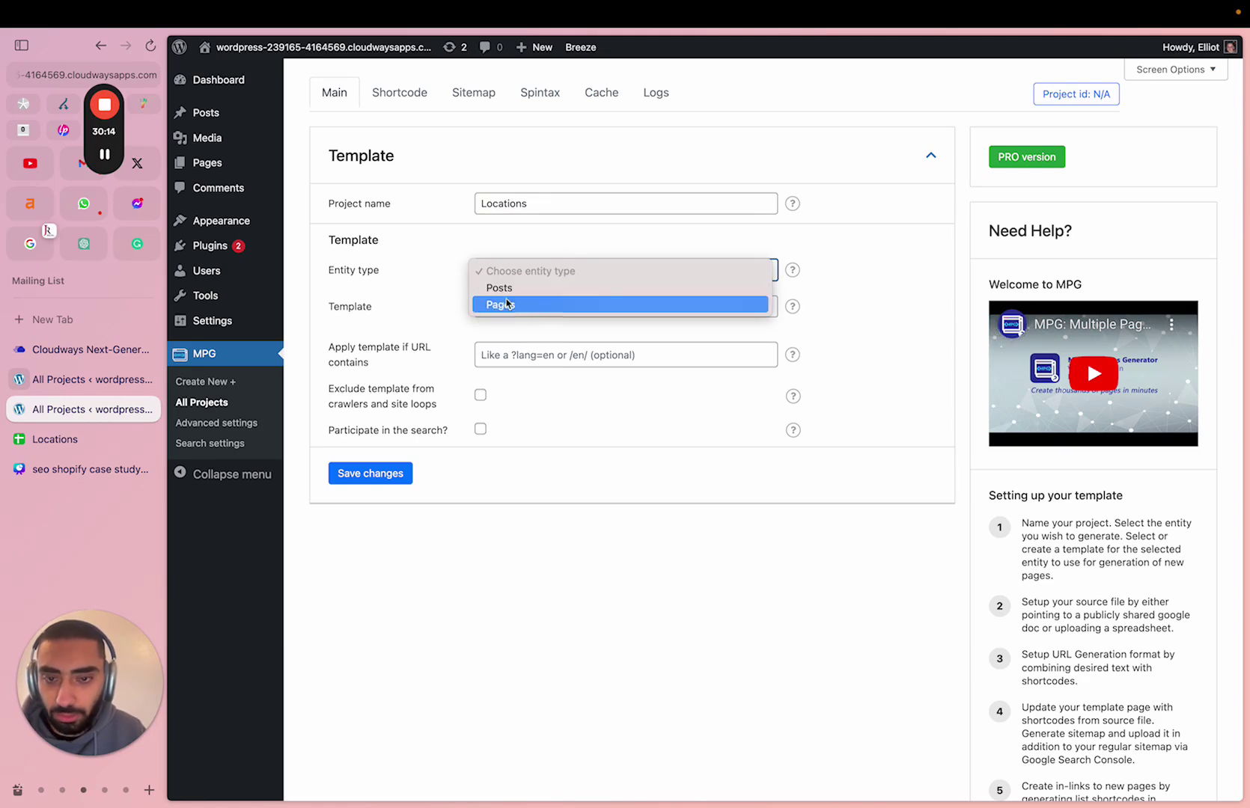
{"action": "left_click", "coordinate": [510, 306]}
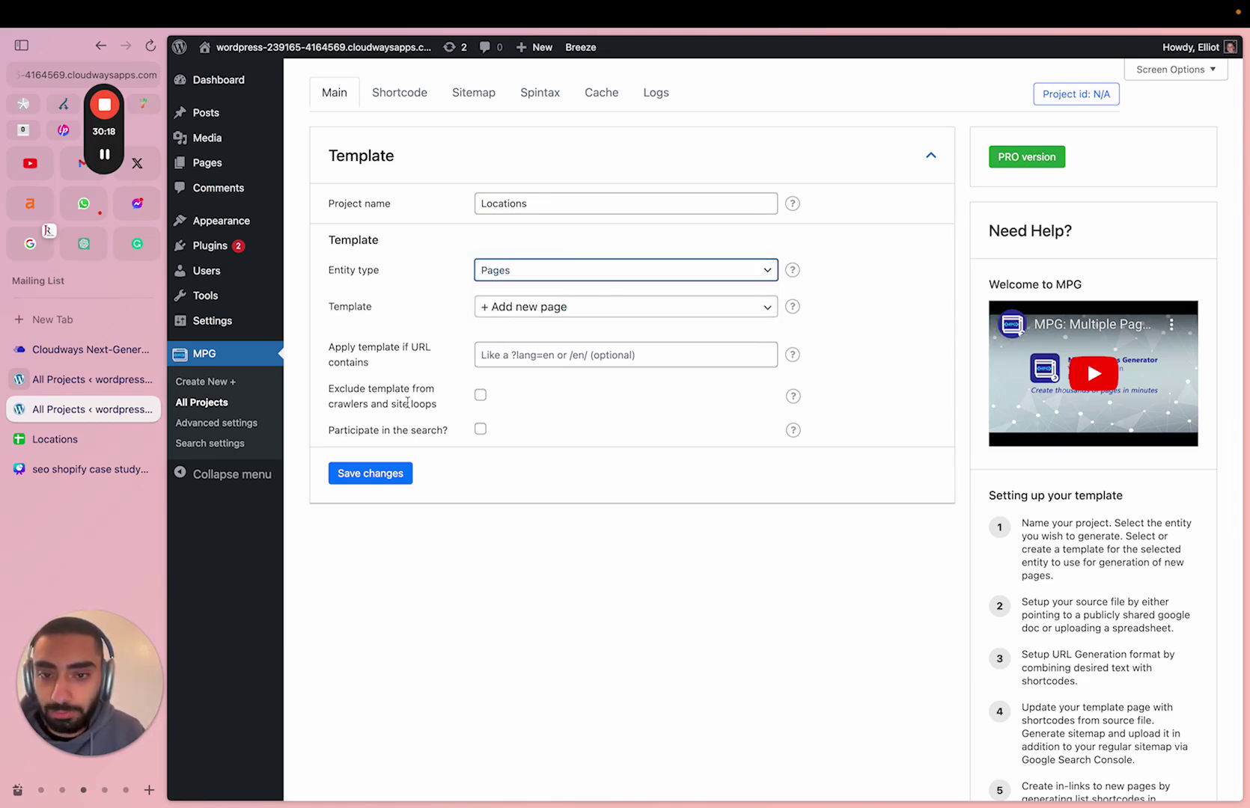
{"action": "left_click", "coordinate": [367, 478]}
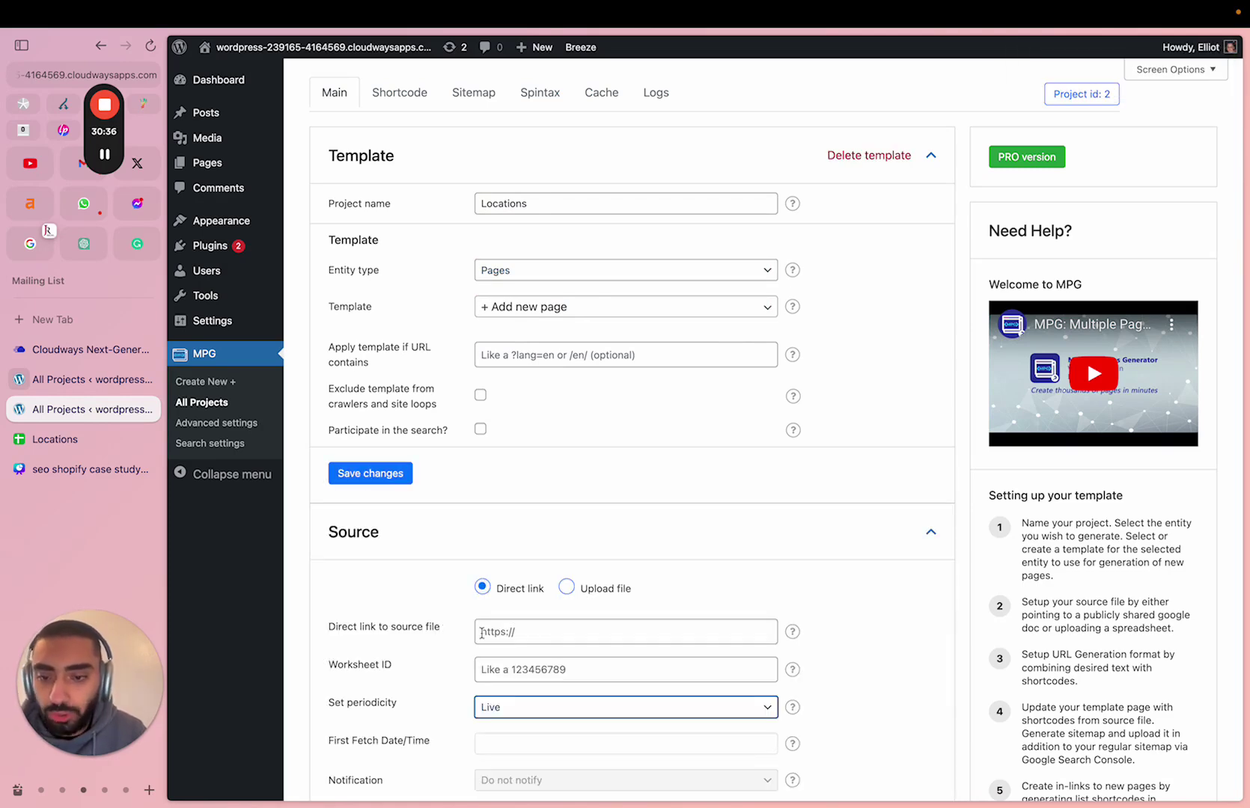
Copy the Locations spreadsheet link for the project's source file field.
{"action": "left_click", "coordinate": [482, 632]}
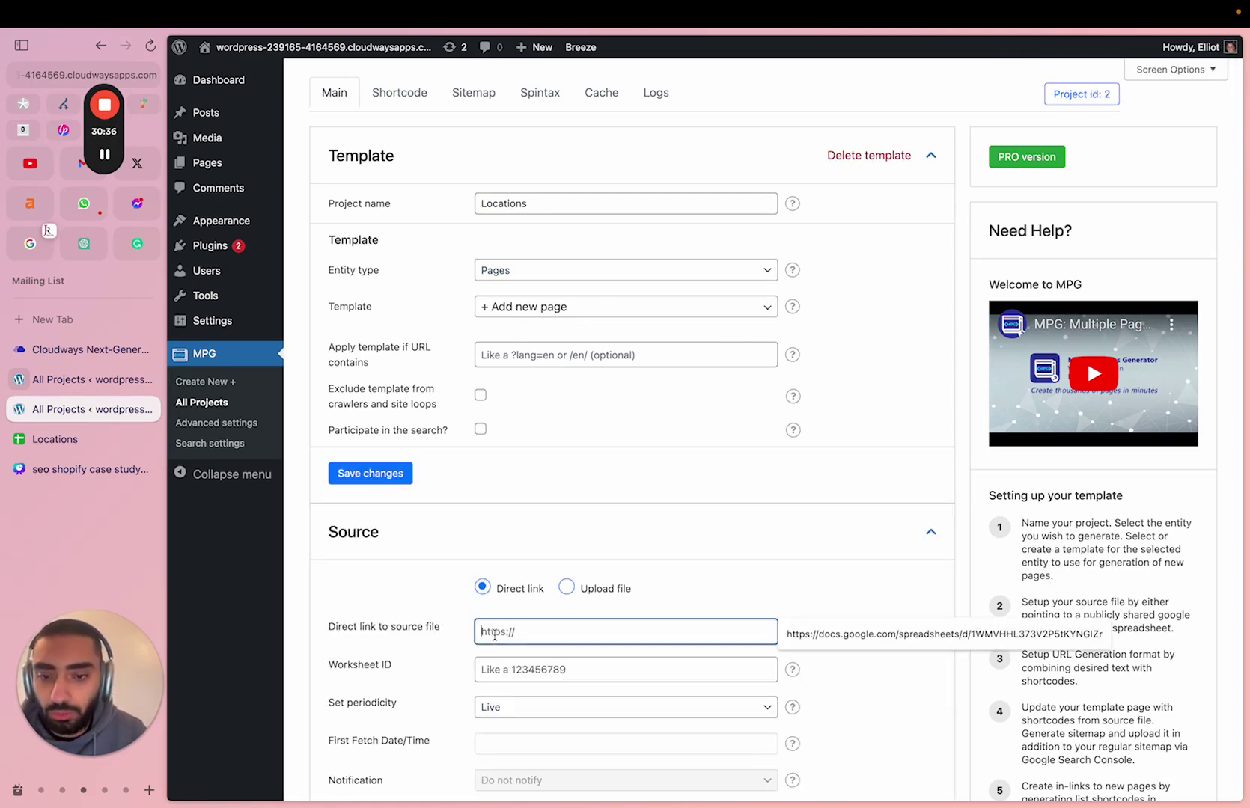
{"action": "left_click", "coordinate": [389, 603]}
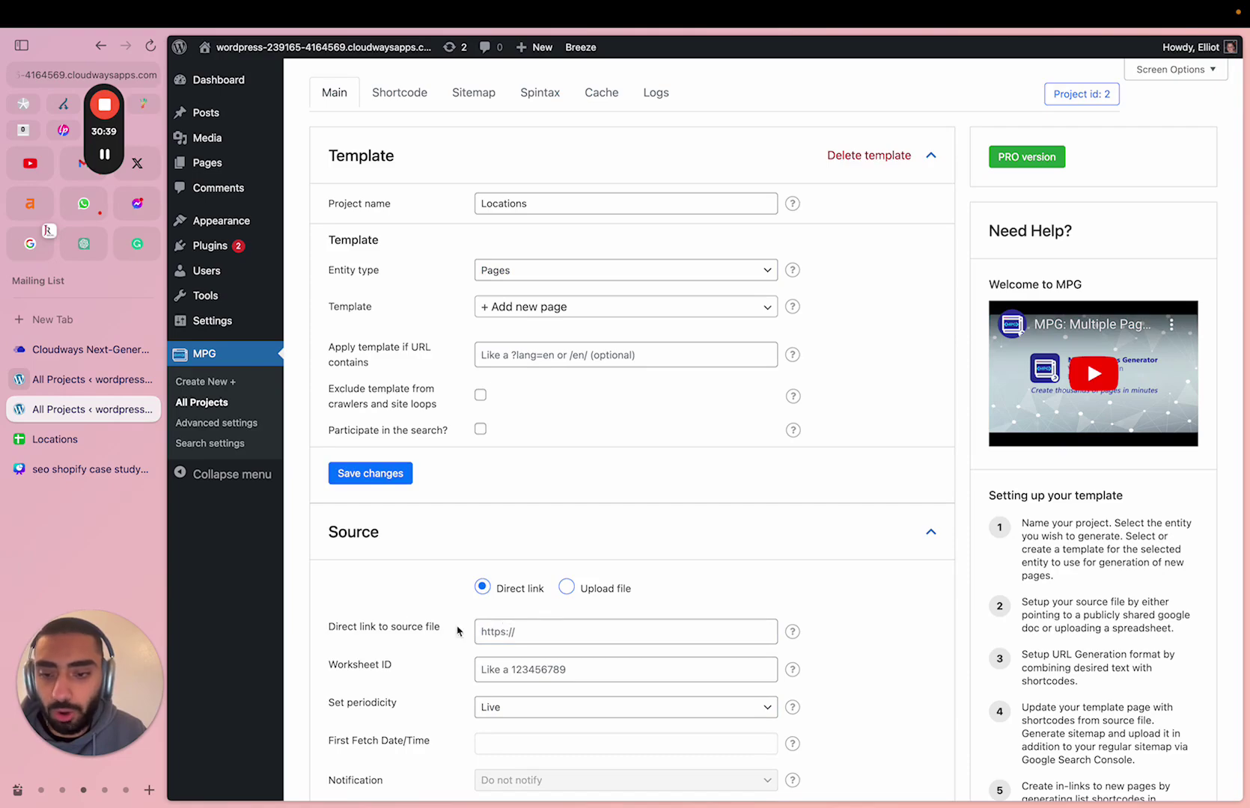
{"action": "left_click", "coordinate": [55, 439]}
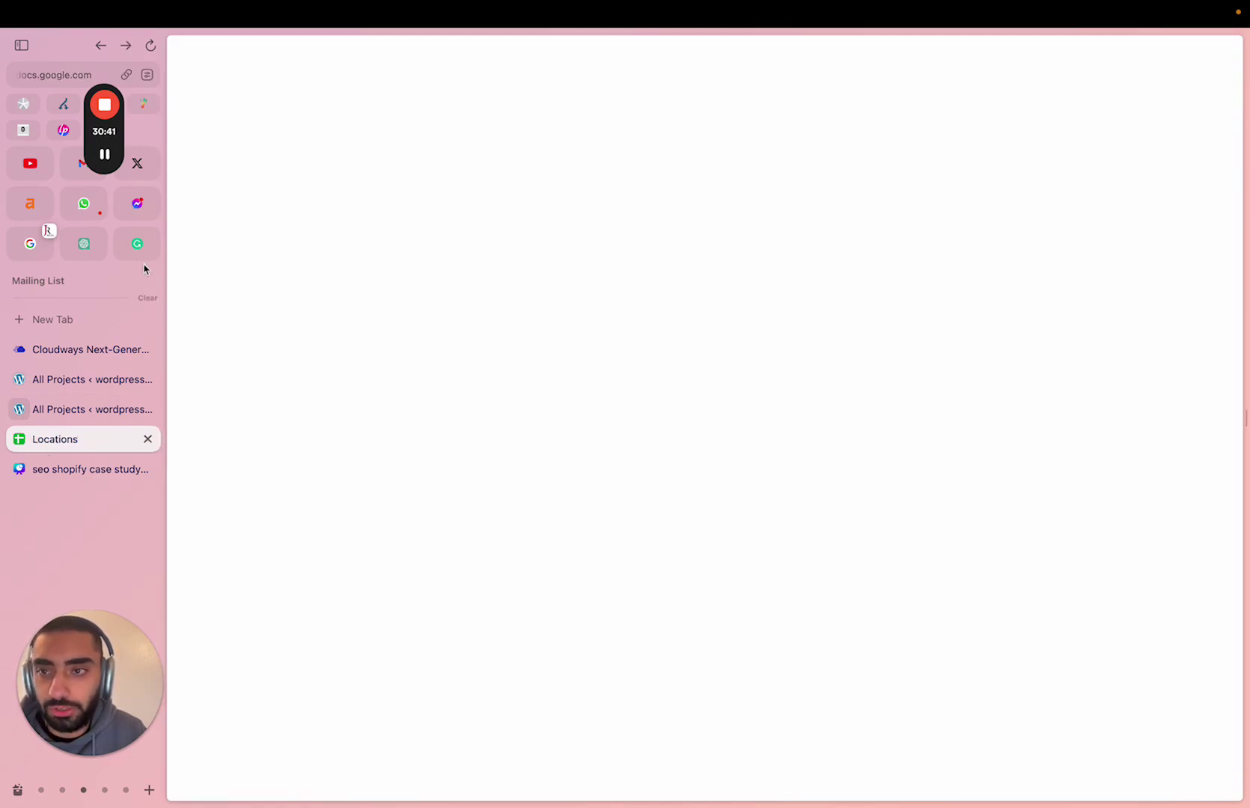
{"action": "left_click", "coordinate": [92, 409]}
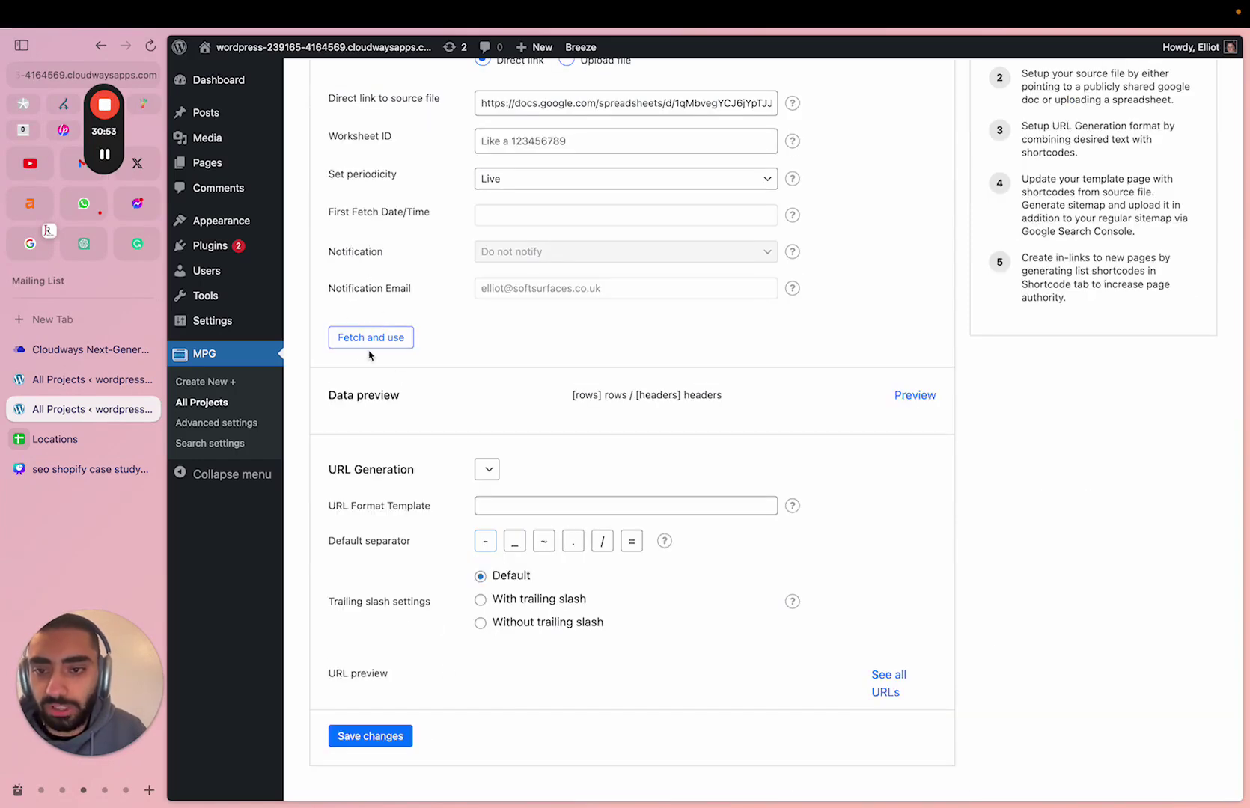
Fetch the Locations sheet and review mpg_location, mpg_unique_sentance and mpg_introduction in the preview.
{"action": "left_click", "coordinate": [355, 339]}
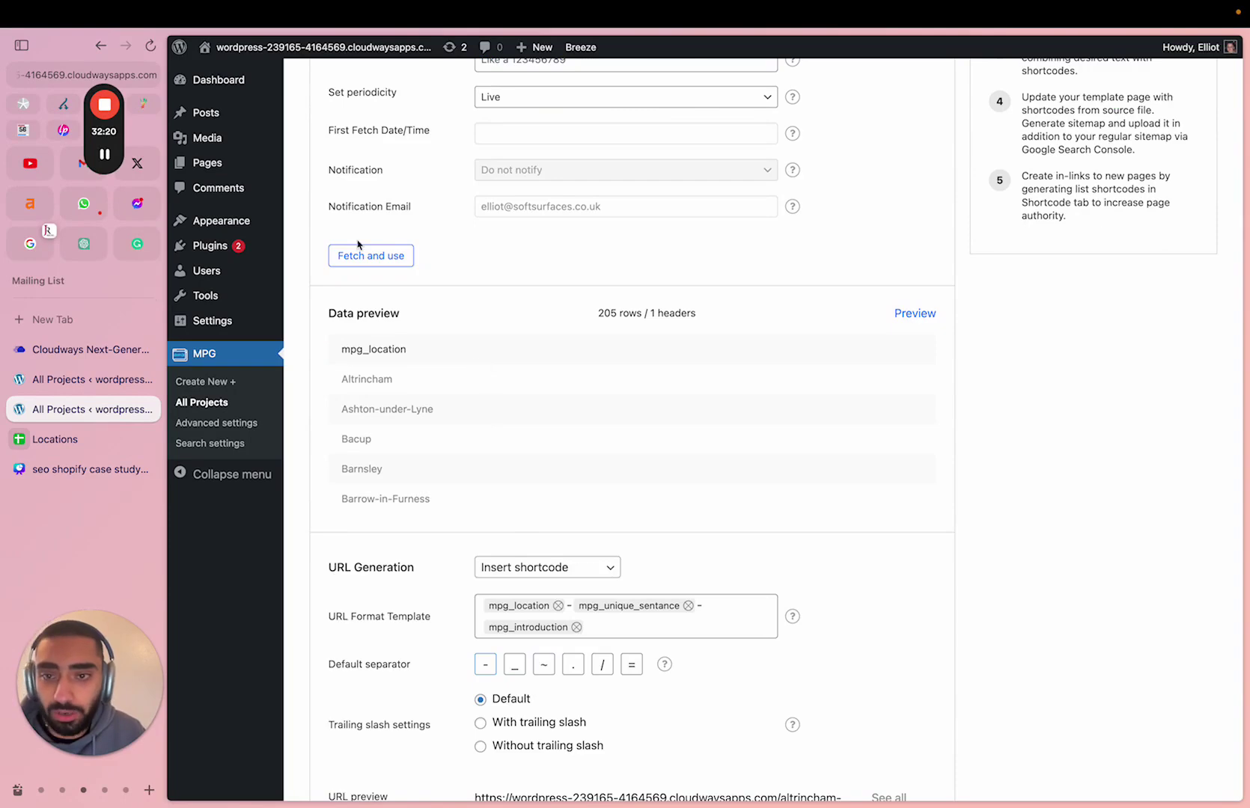
{"action": "left_click", "coordinate": [370, 256]}
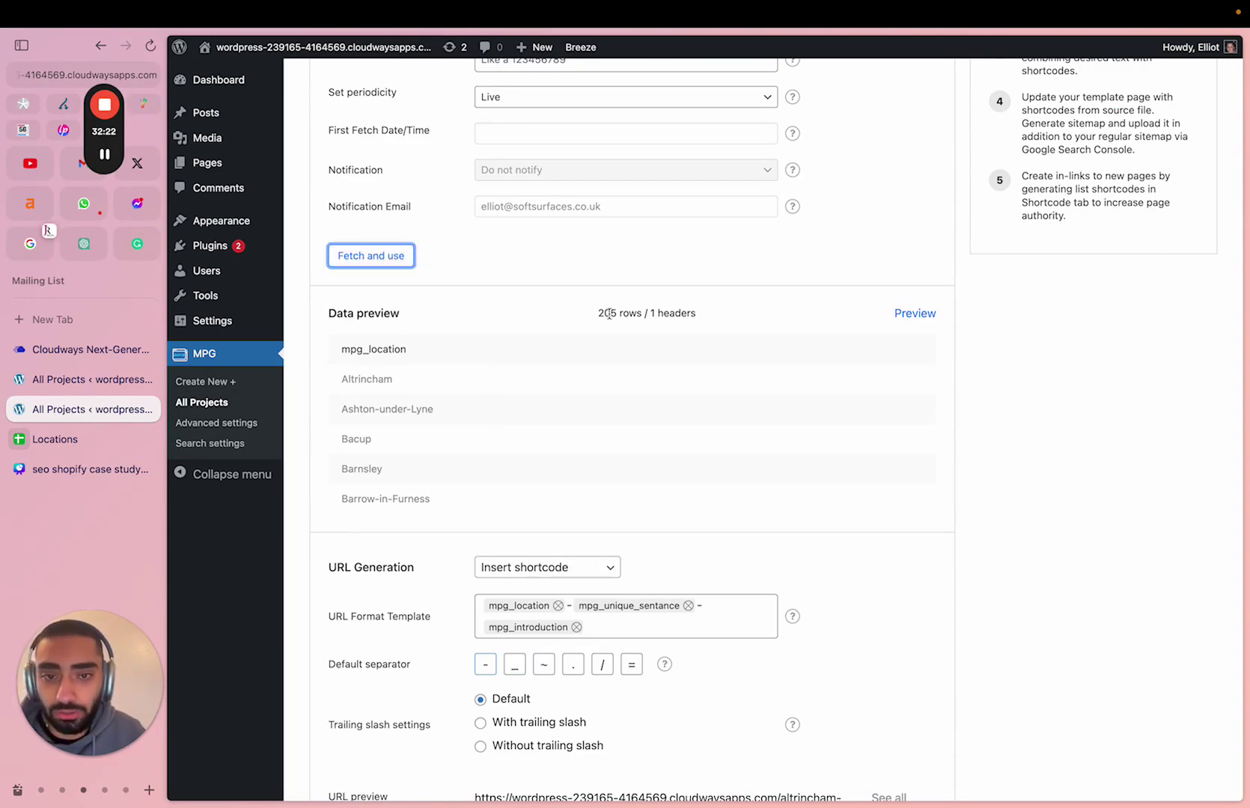
{"action": "left_click", "coordinate": [917, 314]}
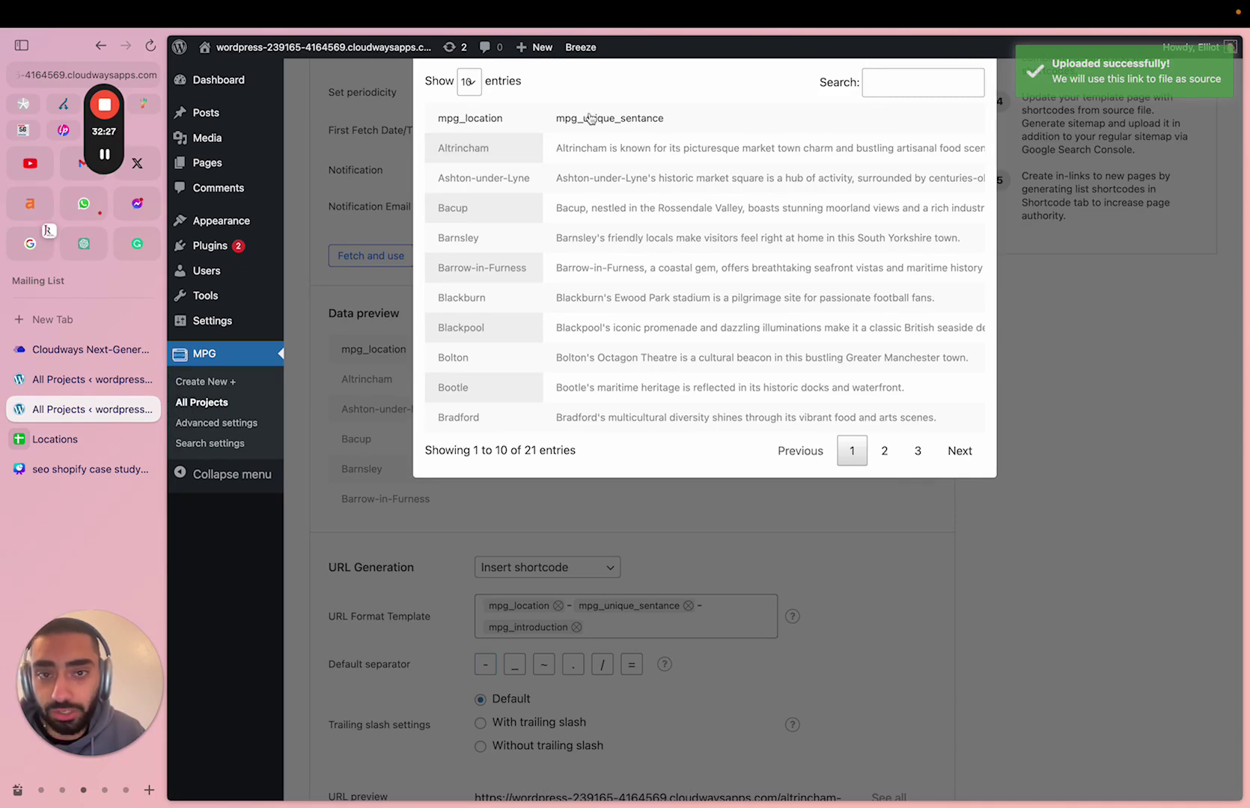
{"action": "scroll", "coordinate": [674, 126], "scroll_direction": "right", "scroll_amount": 10}
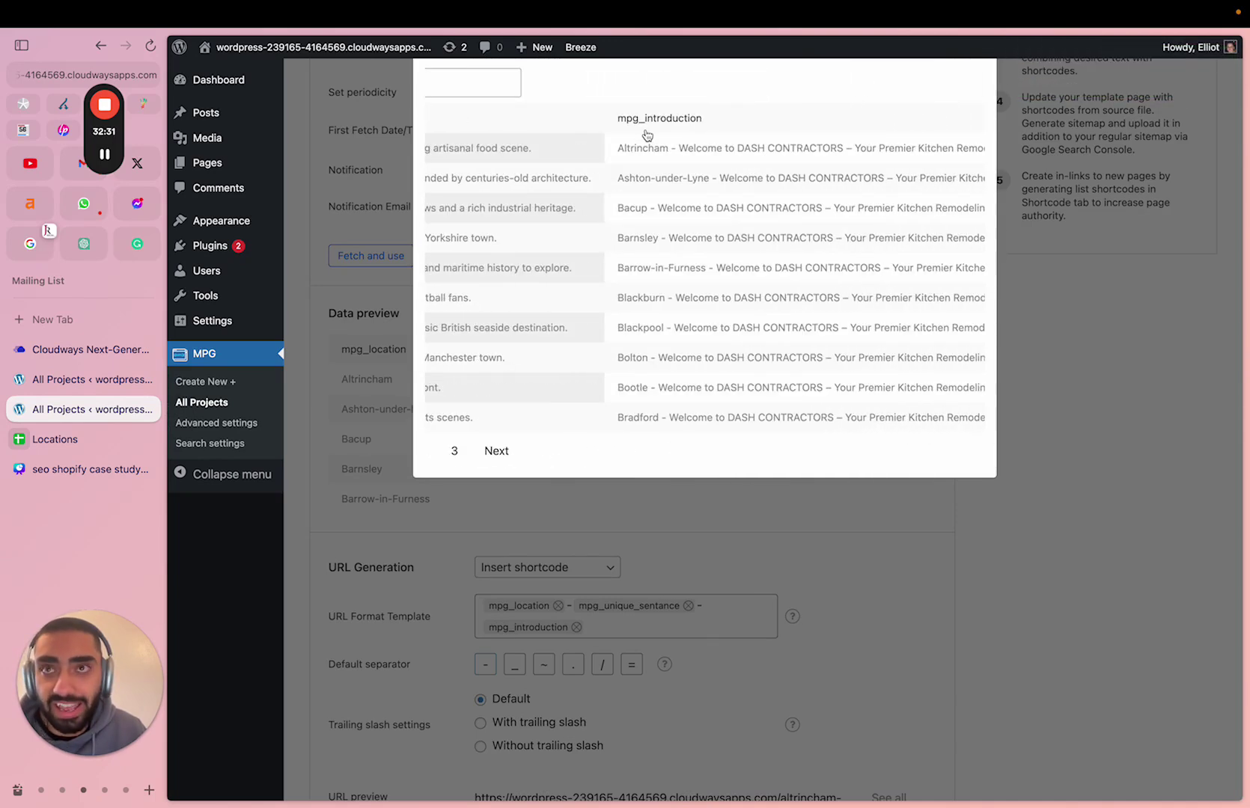
{"action": "scroll", "coordinate": [644, 142], "scroll_direction": "left", "scroll_amount": 10}
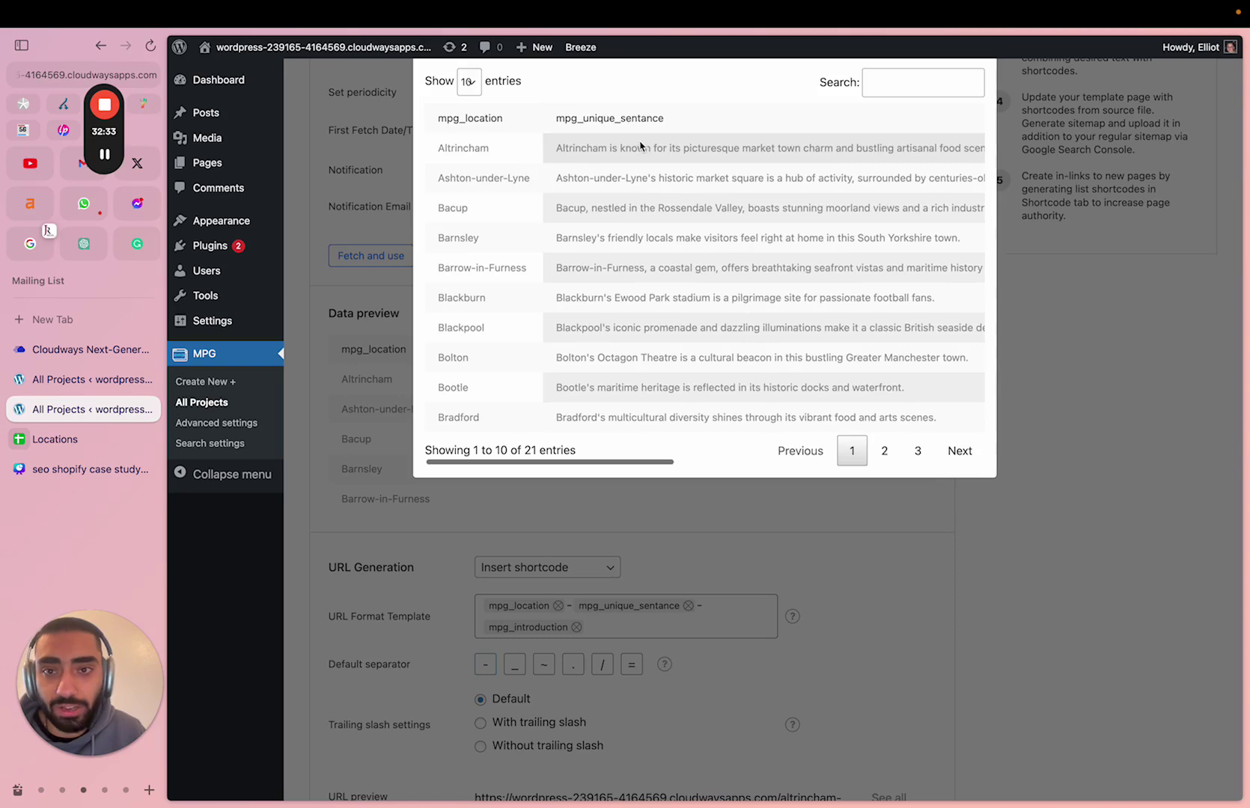
{"action": "scroll", "coordinate": [690, 126], "scroll_direction": "right", "scroll_amount": 8}
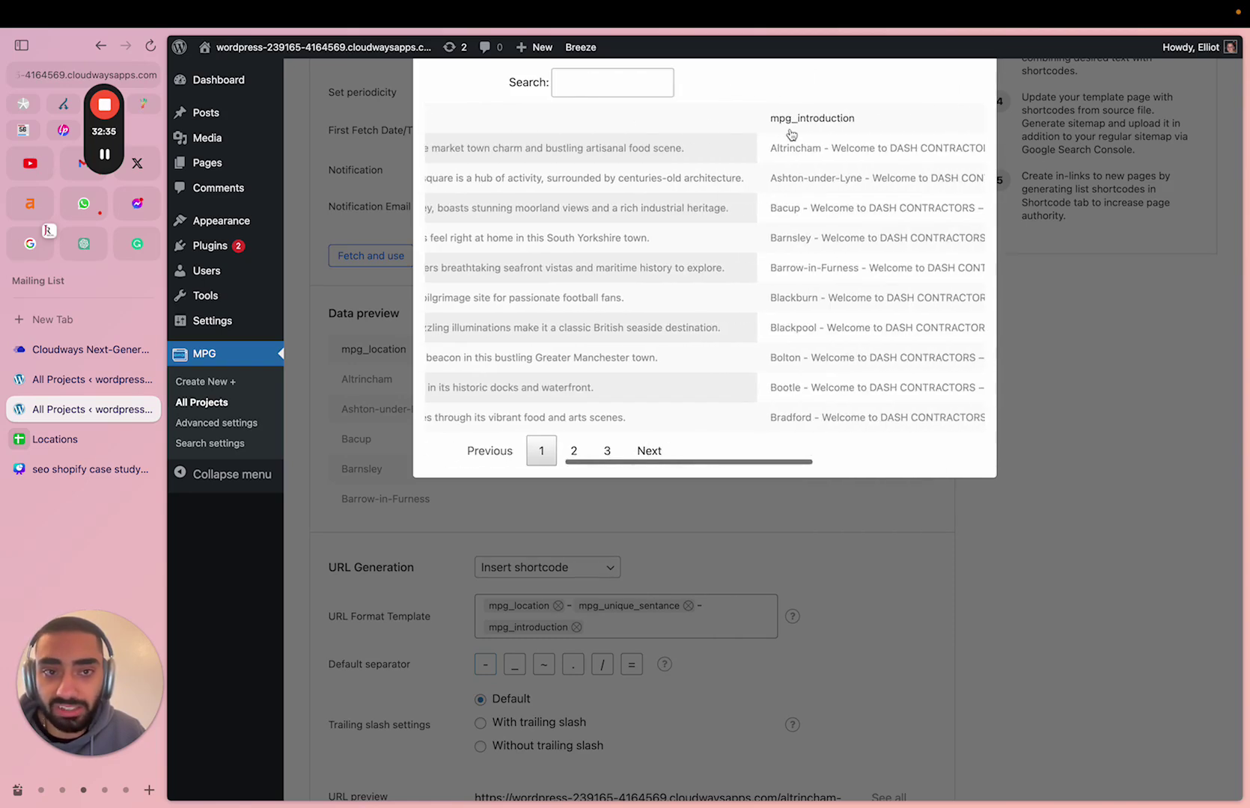
{"action": "scroll", "coordinate": [792, 134], "scroll_direction": "right", "scroll_amount": 5}
{"action": "key", "text": "Escape"}
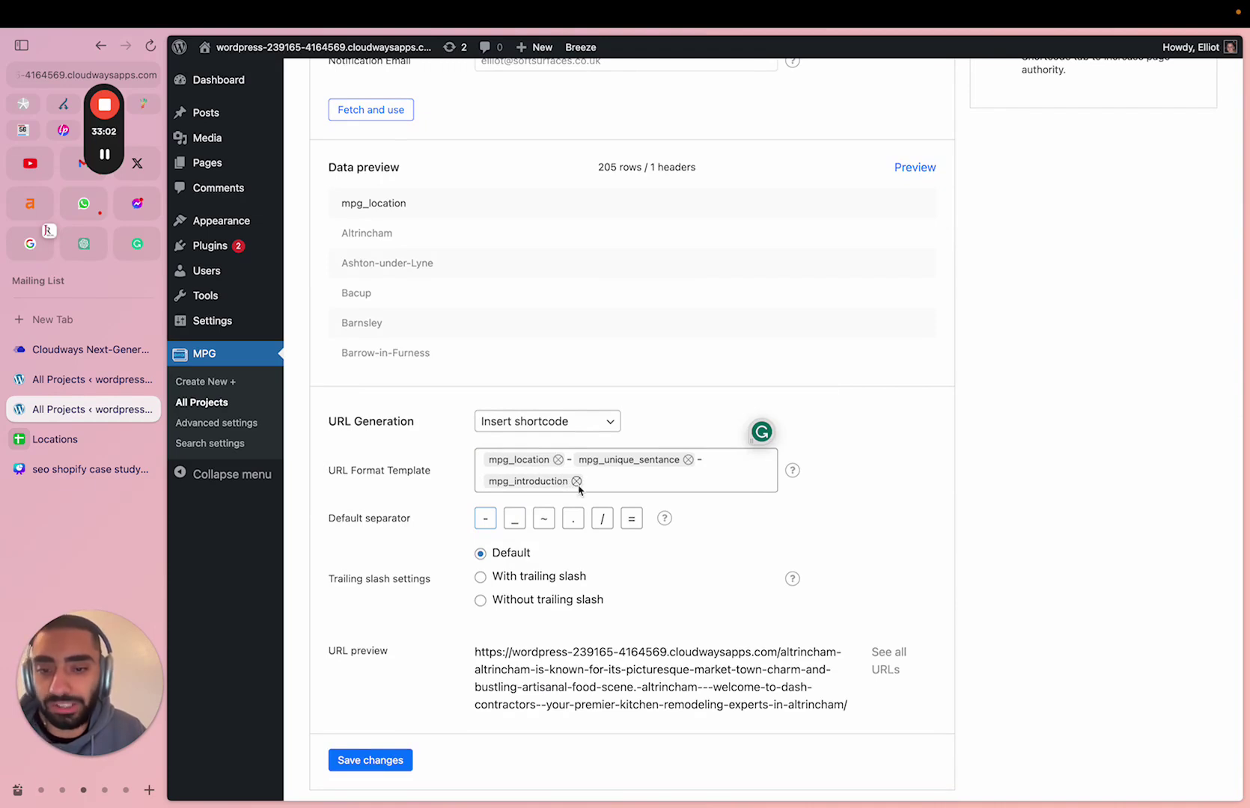
Cut the URL template down to mpg_location only, giving /altrincham/, and save.
{"action": "left_click", "coordinate": [577, 481]}
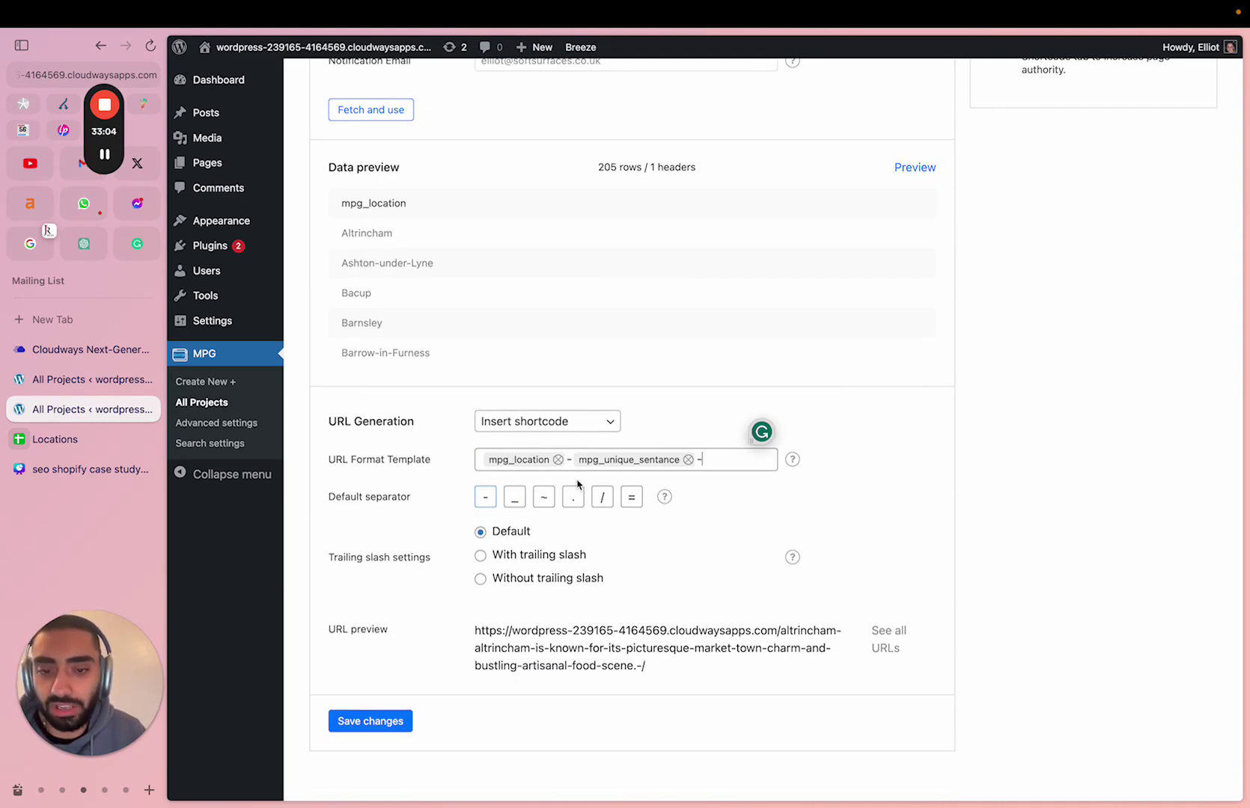
{"action": "left_click", "coordinate": [689, 460]}
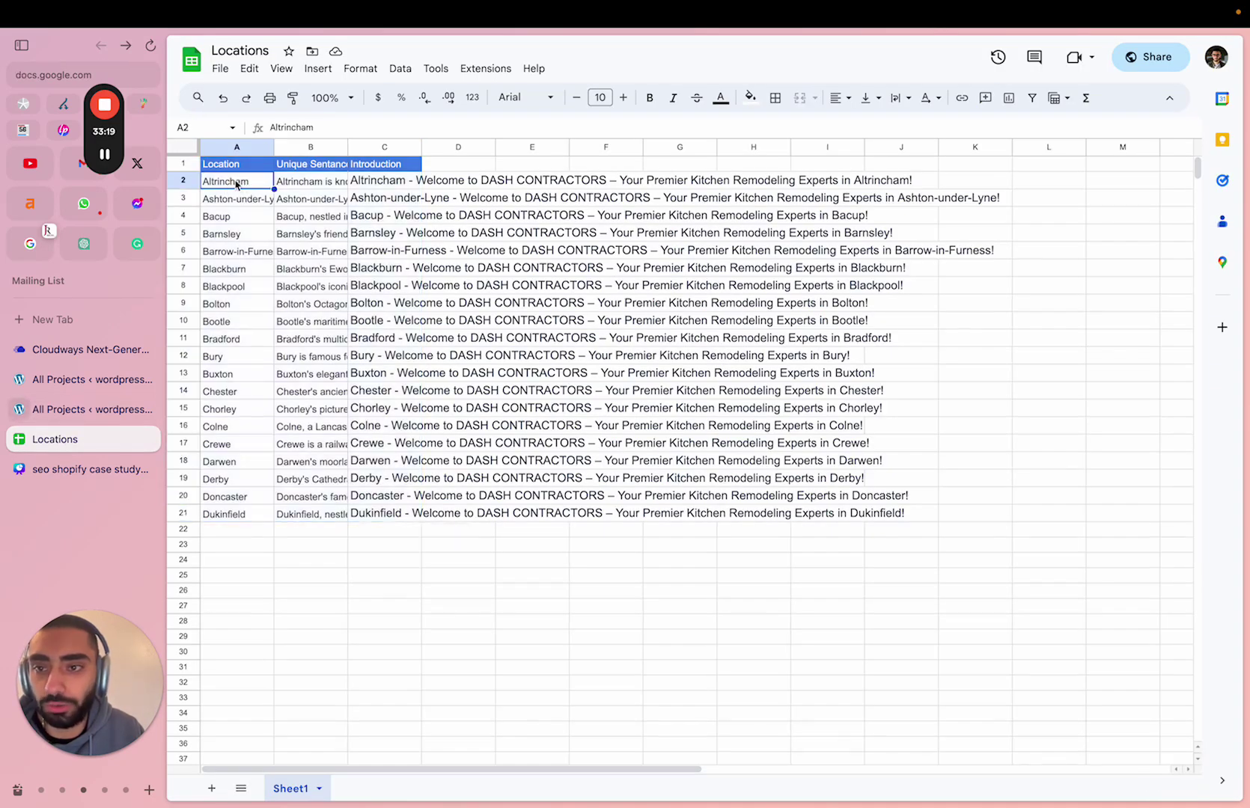
{"action": "left_click", "coordinate": [74, 410]}
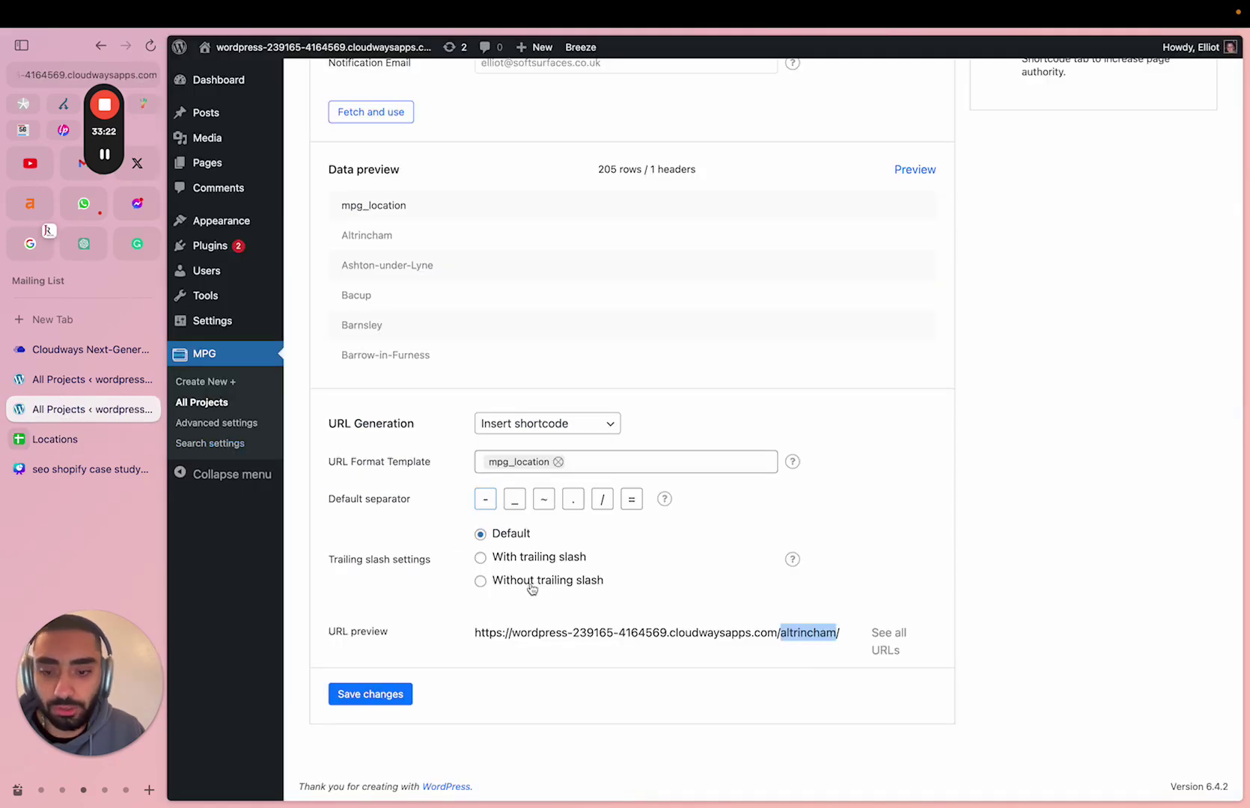
{"action": "left_click", "coordinate": [364, 703]}
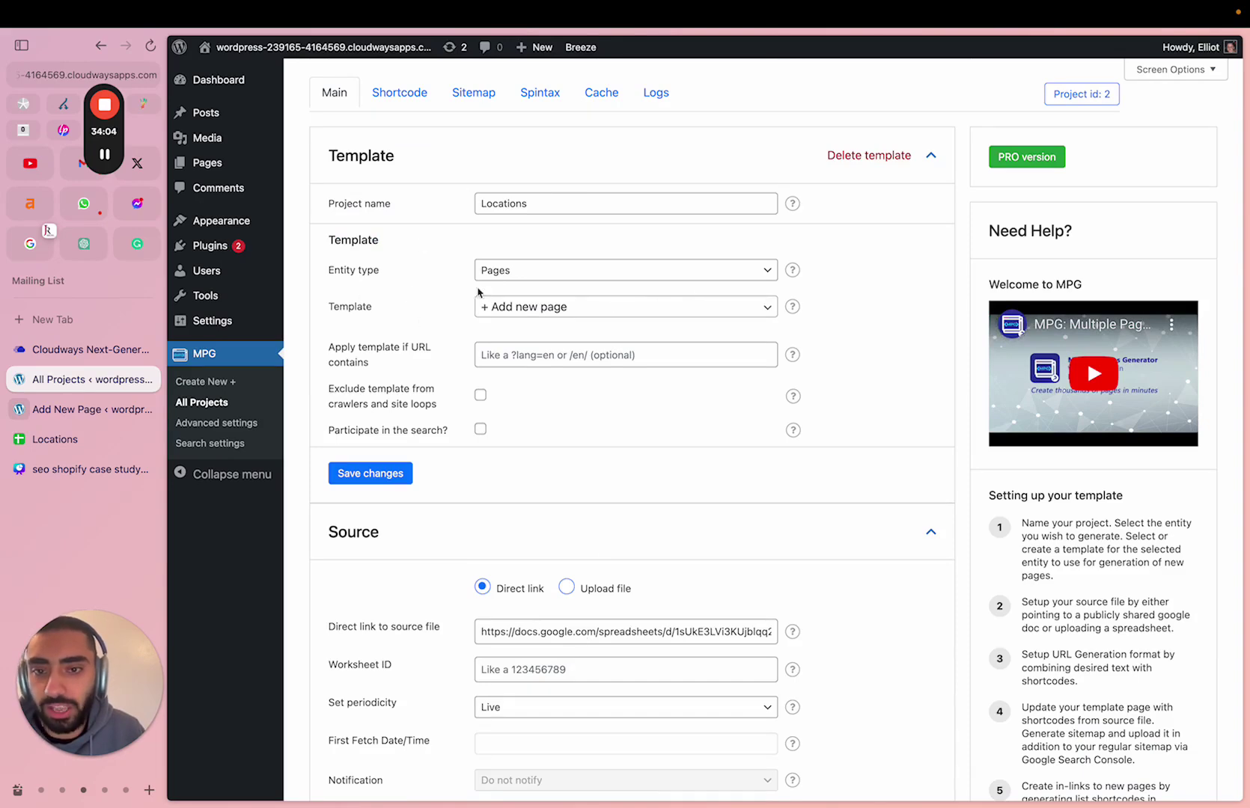
Copy the {{mpg_location}} shortcode and start the title on the new blank page.
{"action": "left_click", "coordinate": [397, 98]}
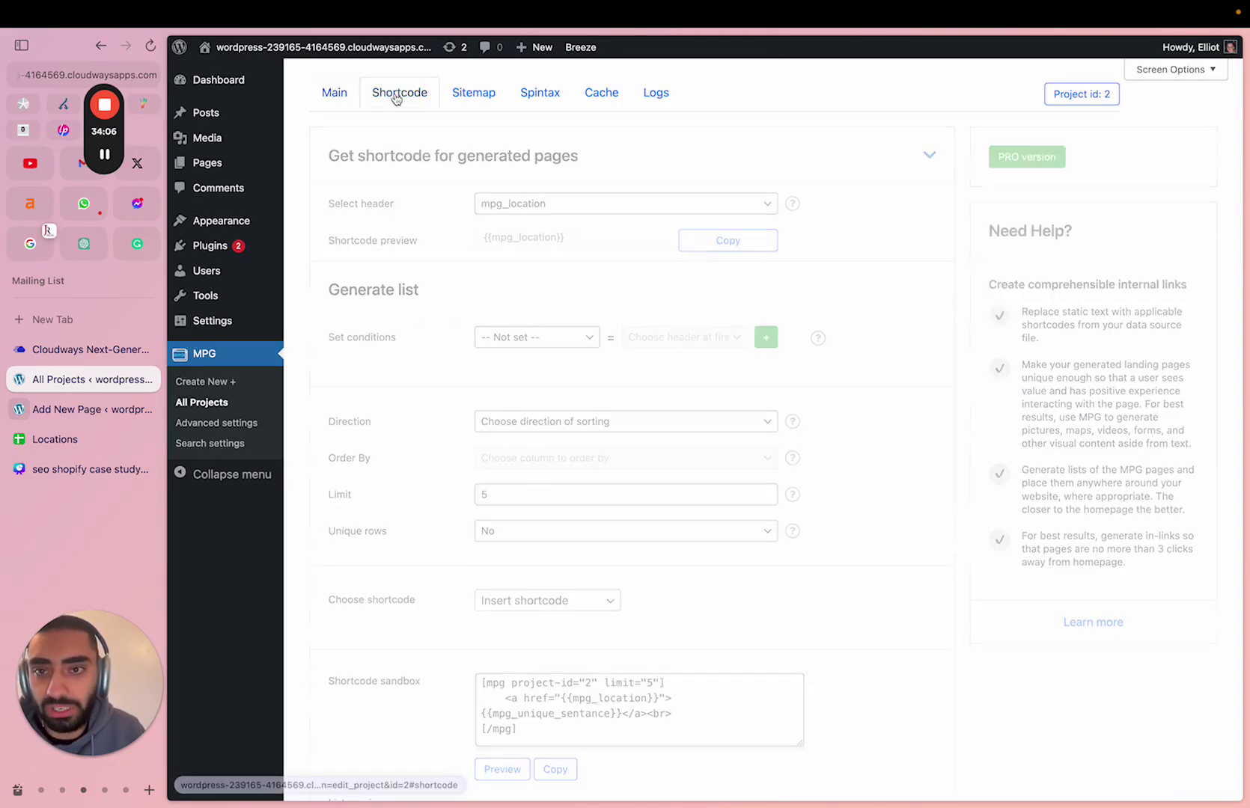
{"action": "left_click", "coordinate": [581, 212]}
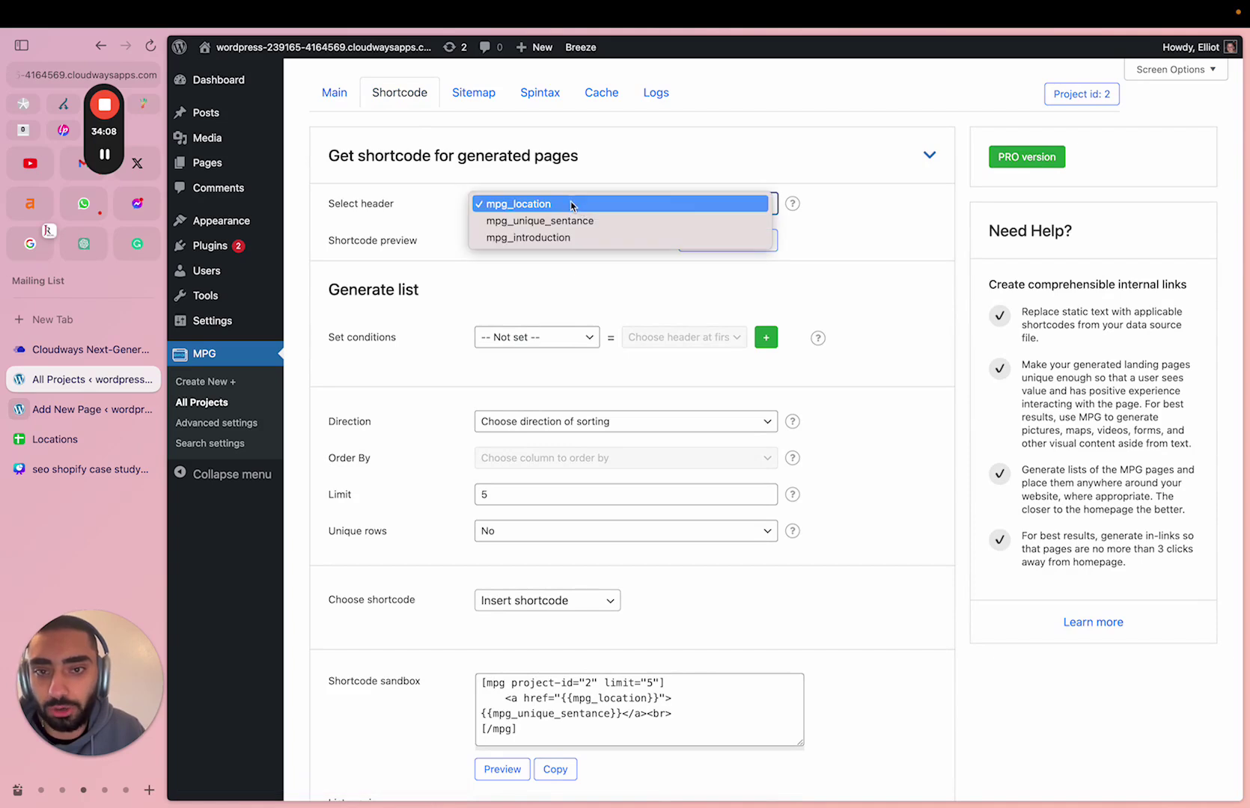
{"action": "left_click", "coordinate": [575, 204]}
{"action": "left_click", "coordinate": [528, 208]}
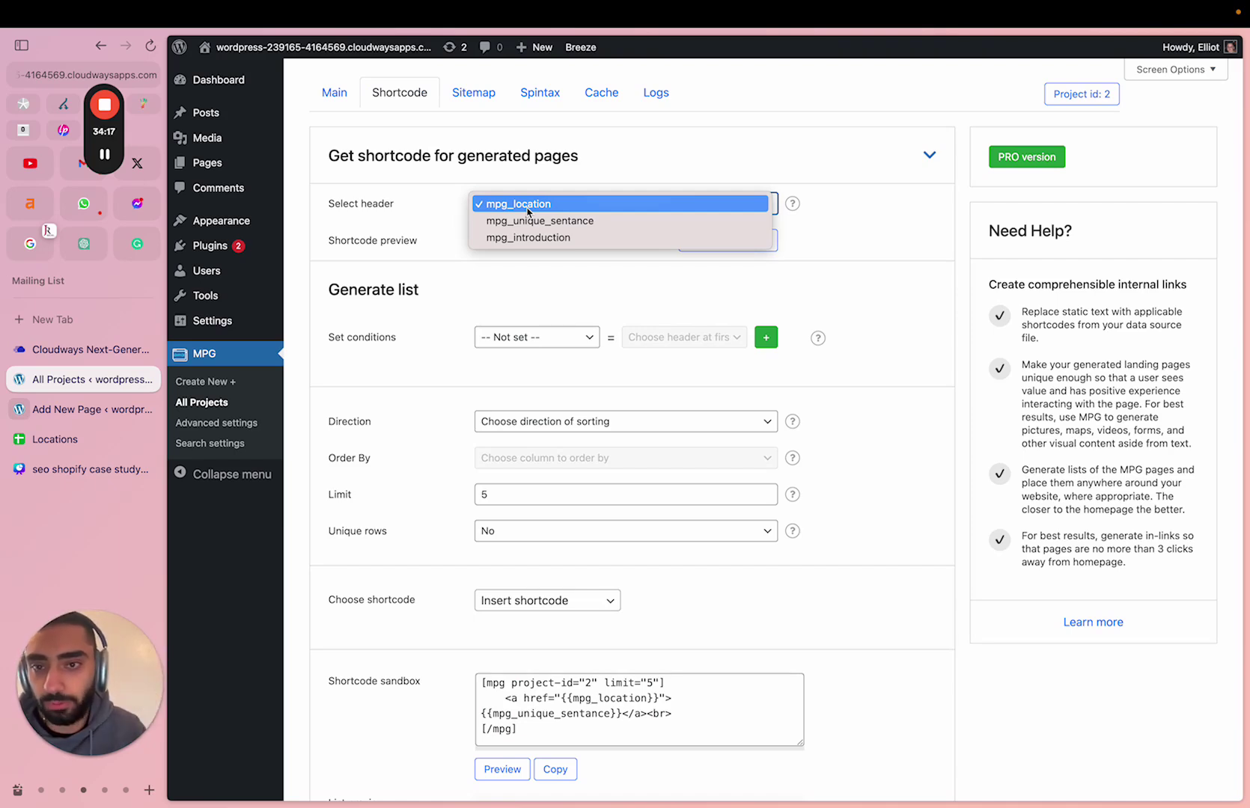
{"action": "left_click", "coordinate": [528, 211]}
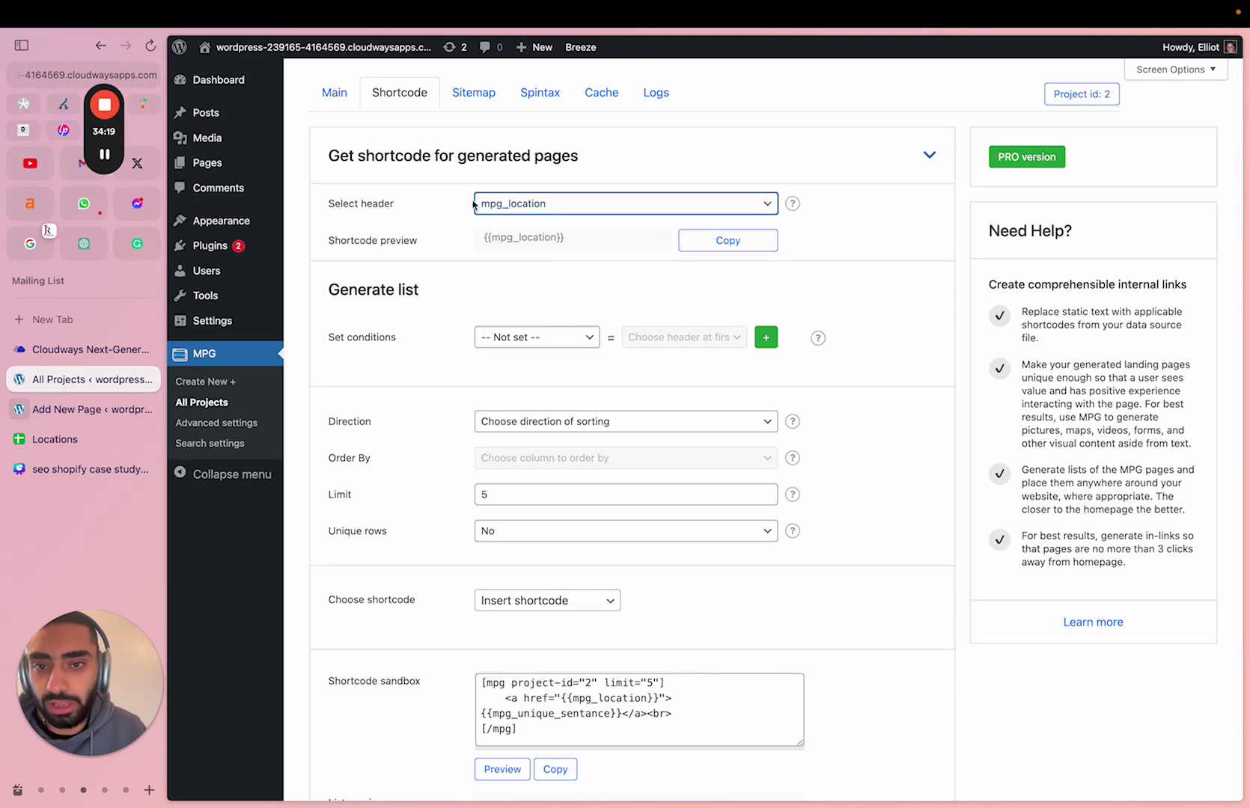
{"action": "left_click", "coordinate": [736, 247]}
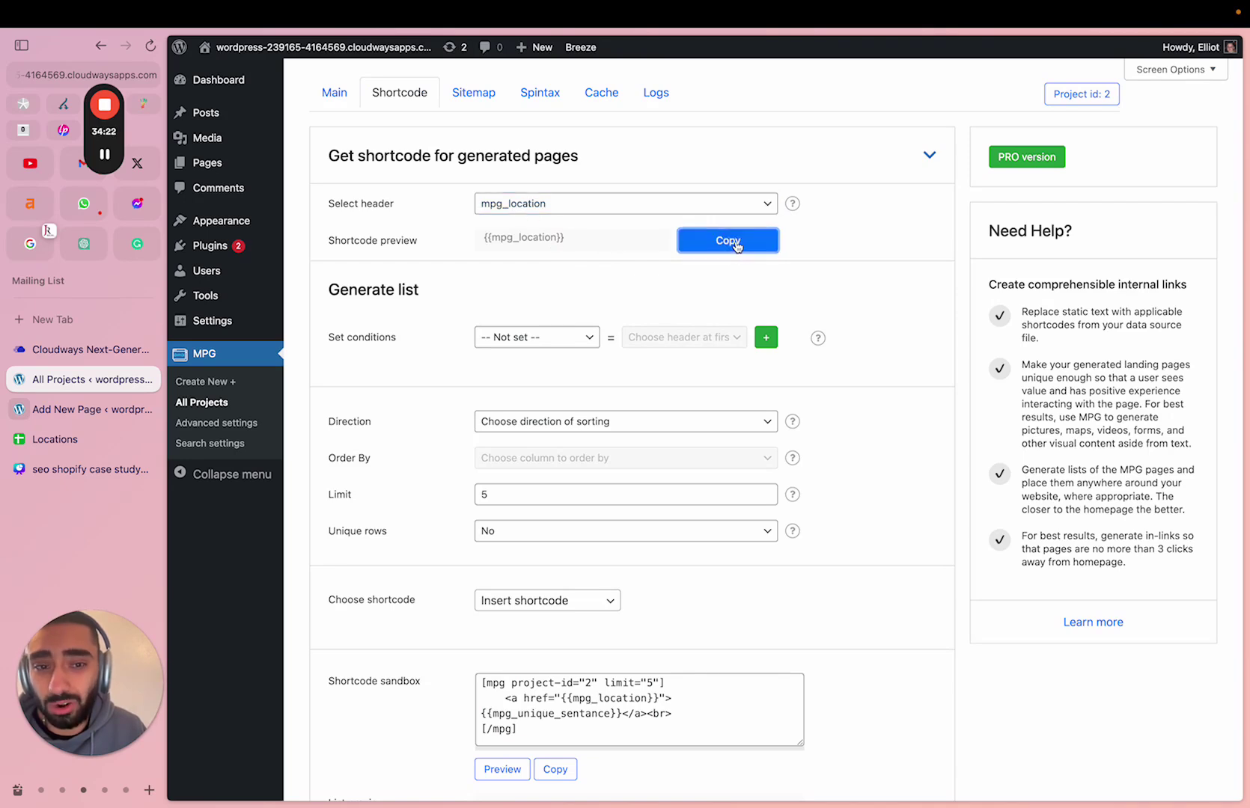
{"action": "left_click", "coordinate": [82, 410]}
{"action": "left_click", "coordinate": [427, 150]}
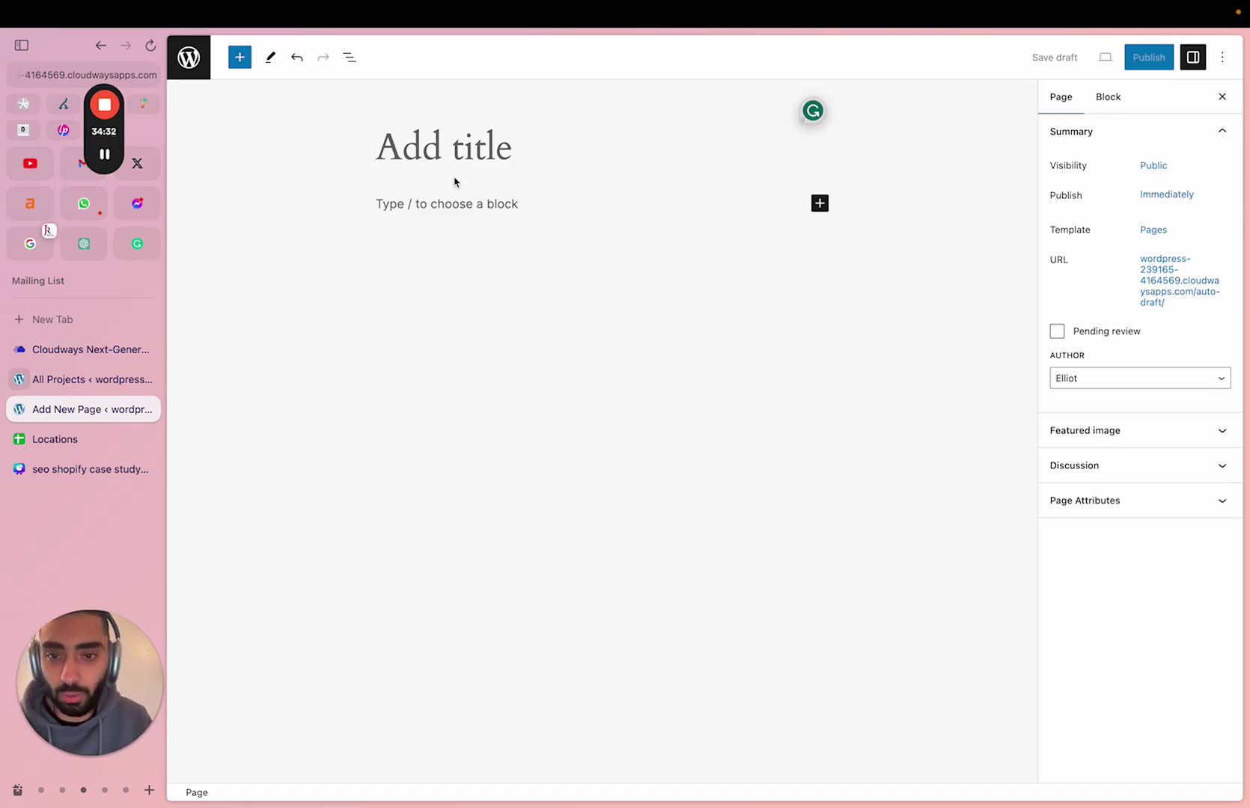
Title the new page 'Kitchen Contractor {{mpg_location}}' using the pasted location shortcode.
{"action": "type", "text": "Kitce"}
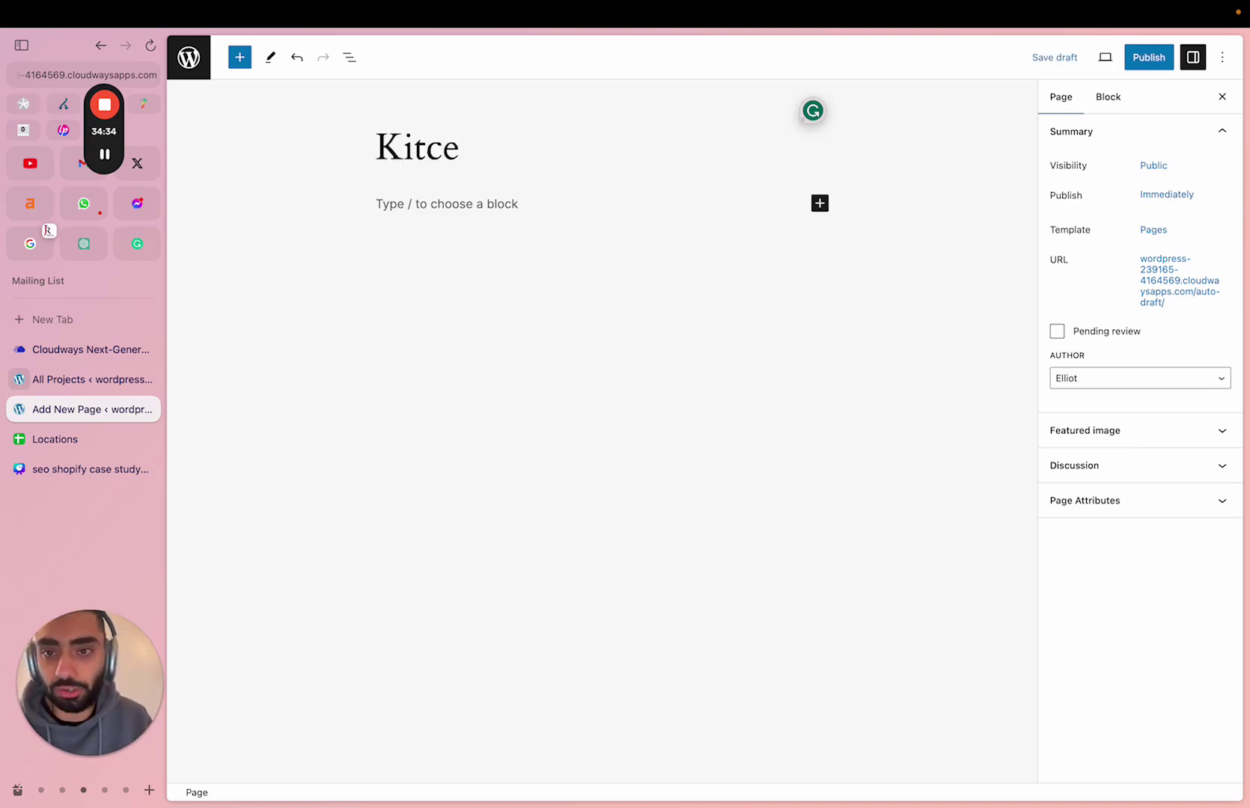
{"action": "key", "text": "BackSpace"}
{"action": "type", "text": "hen Contrac"}
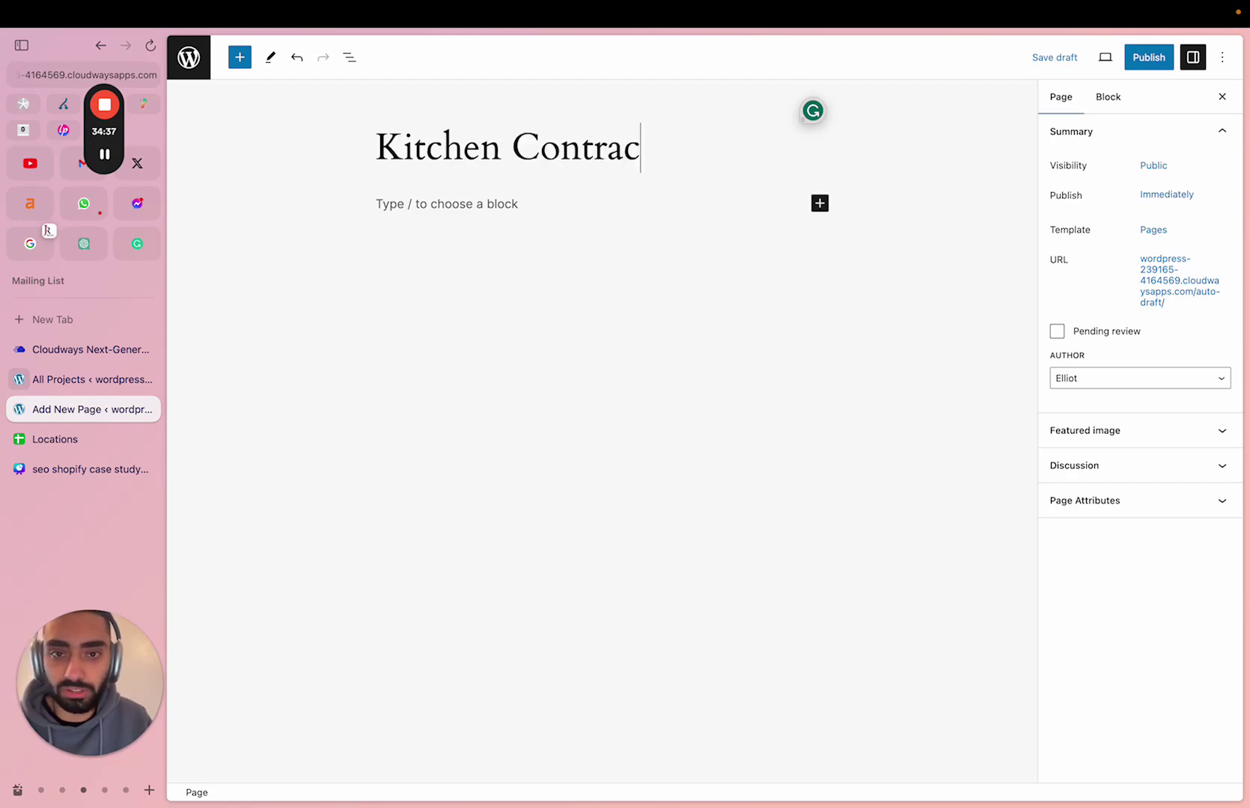
{"action": "type", "text": "tor"}
{"action": "key", "text": "ctrl+v"}
Add a paragraph with a bold 'Unique Sent:' label followed by the mpg_unique_sentance shortcode.
{"action": "key", "text": "ctrl+tab"}
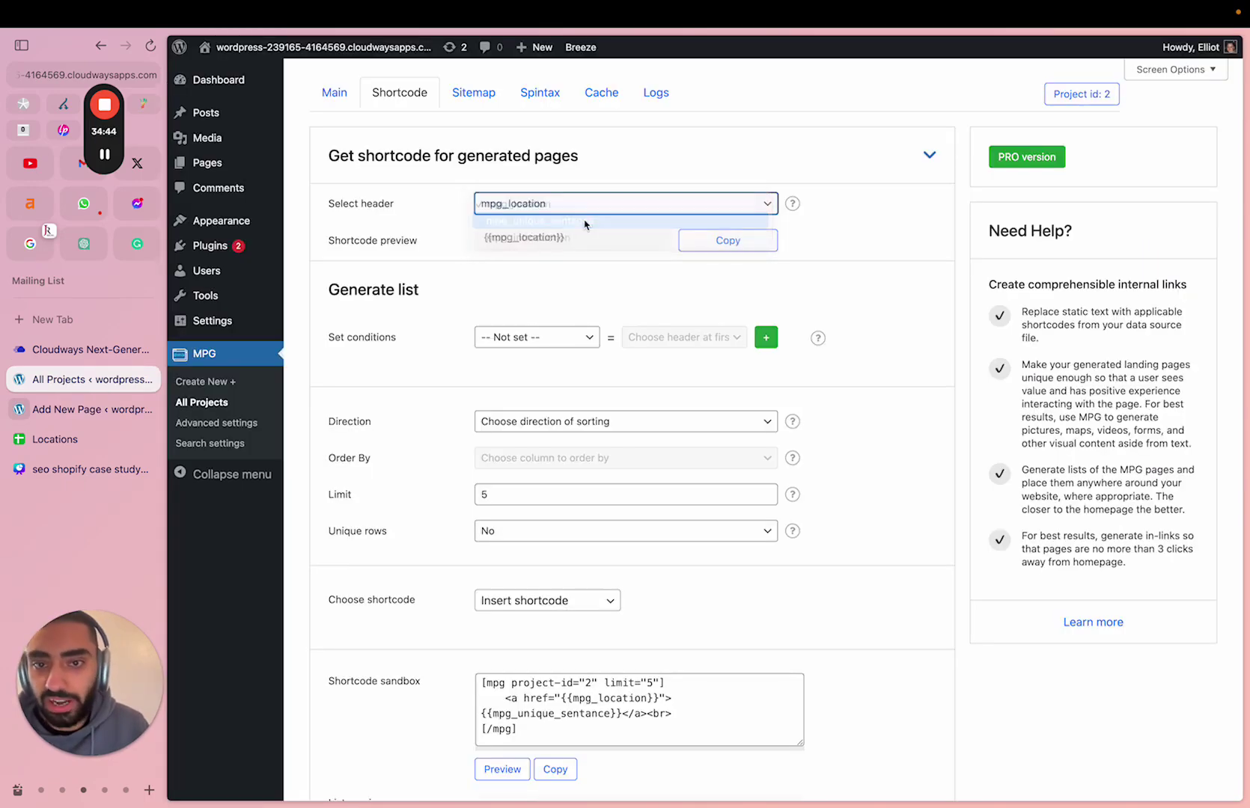
{"action": "left_click", "coordinate": [585, 224]}
{"action": "left_click", "coordinate": [740, 247]}
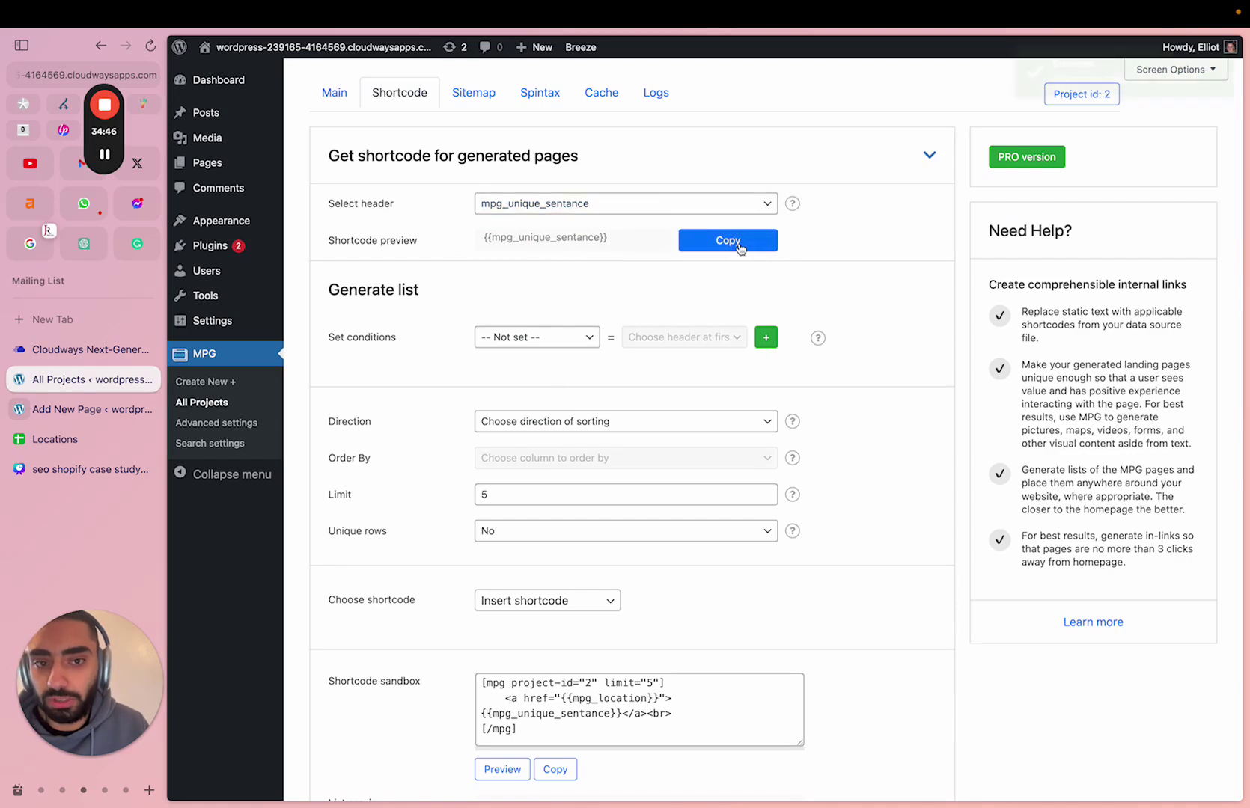
{"action": "key", "text": "ctrl+tab"}
{"action": "left_click", "coordinate": [427, 246]}
{"action": "type", "text": "Uniqu"}
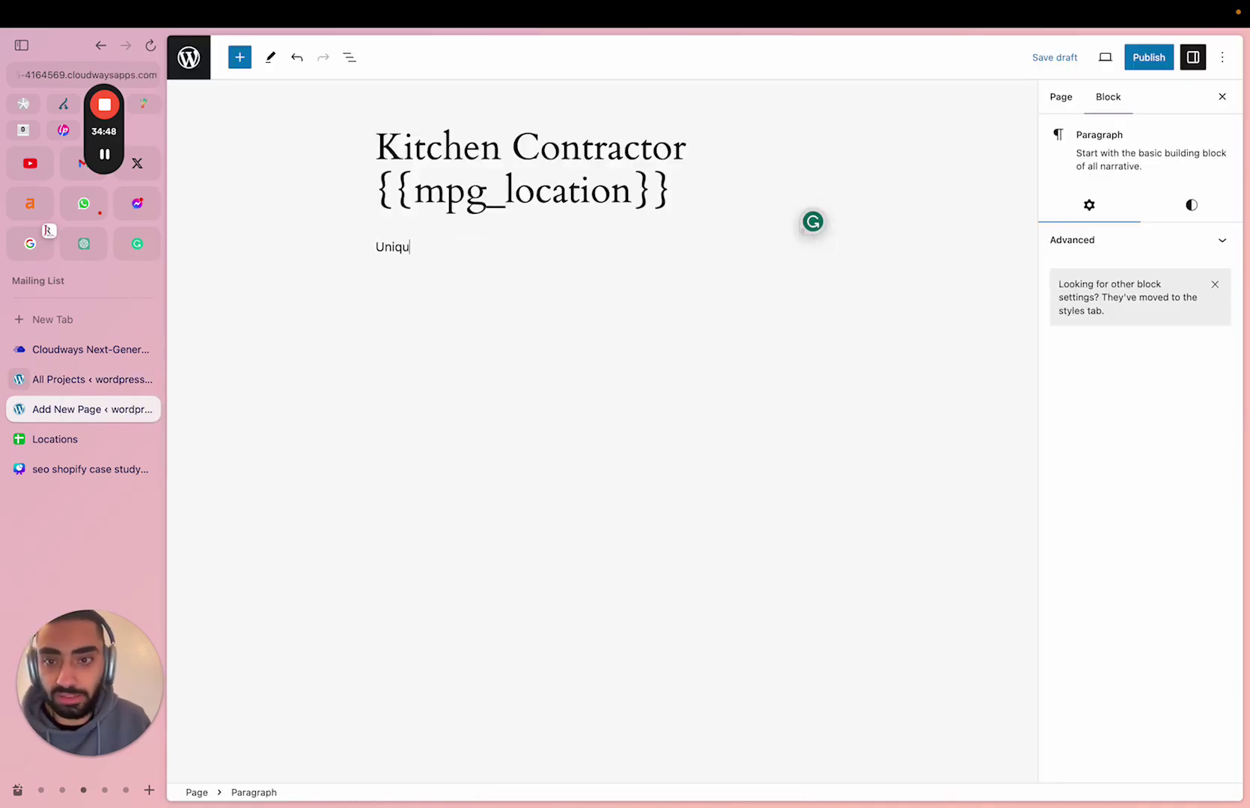
{"action": "type", "text": "e "}
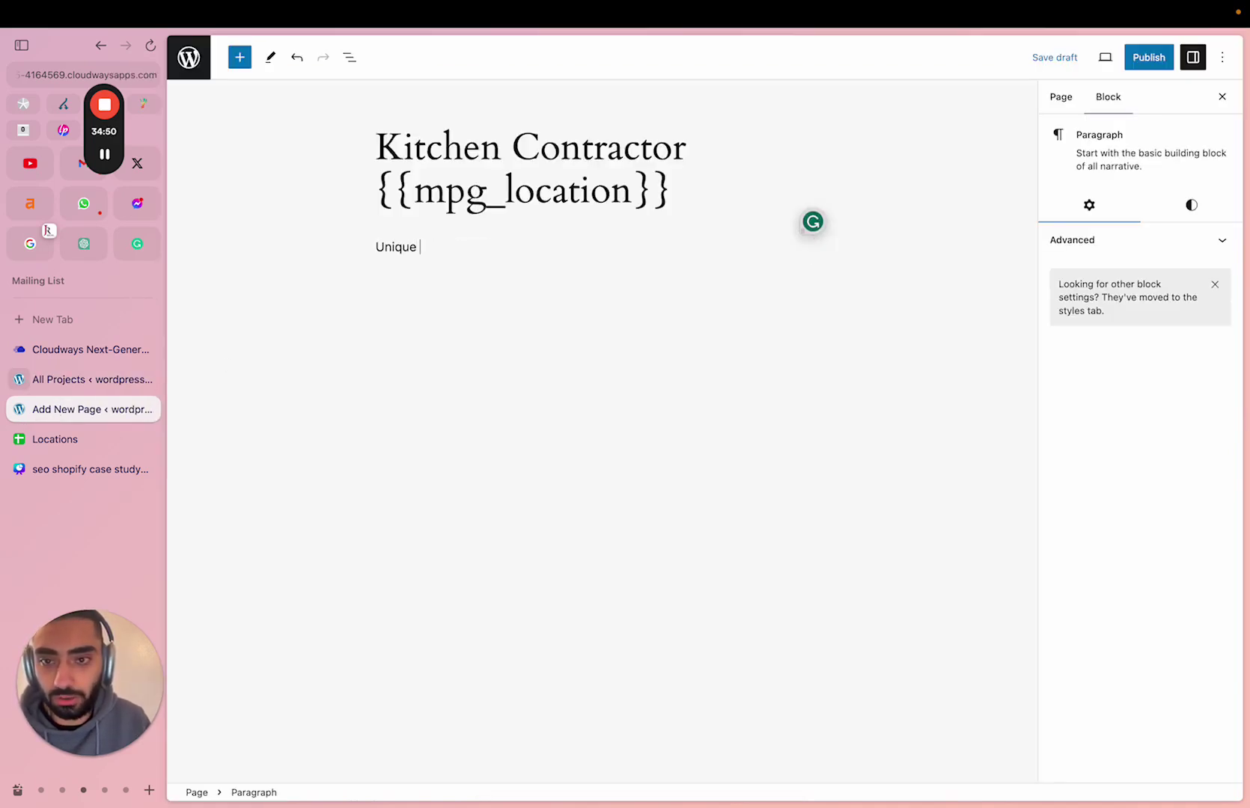
{"action": "type", "text": "Sent:"}
{"action": "key", "text": "ctrl+v"}
{"action": "left_click", "coordinate": [511, 262]}
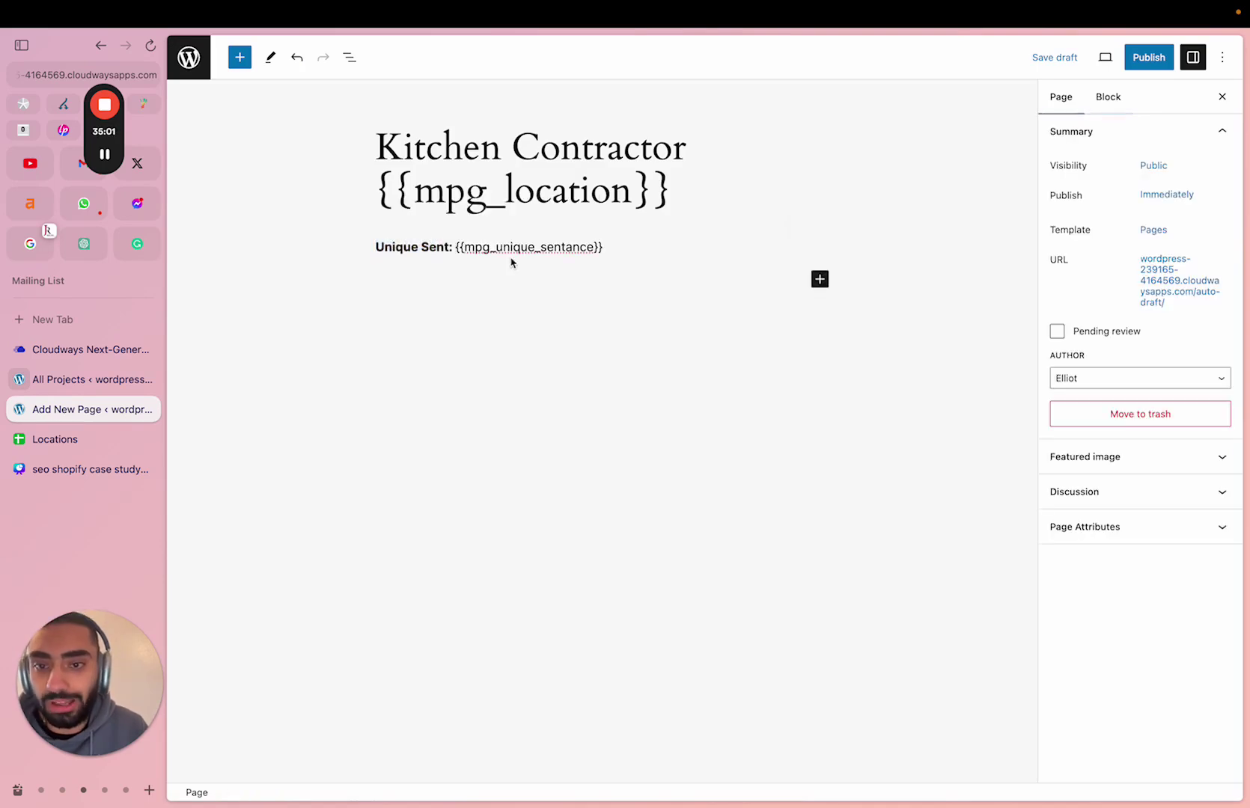
{"action": "left_click_drag", "start_coordinate": [611, 247], "coordinate": [455, 247]}
{"action": "left_click", "coordinate": [377, 248]}
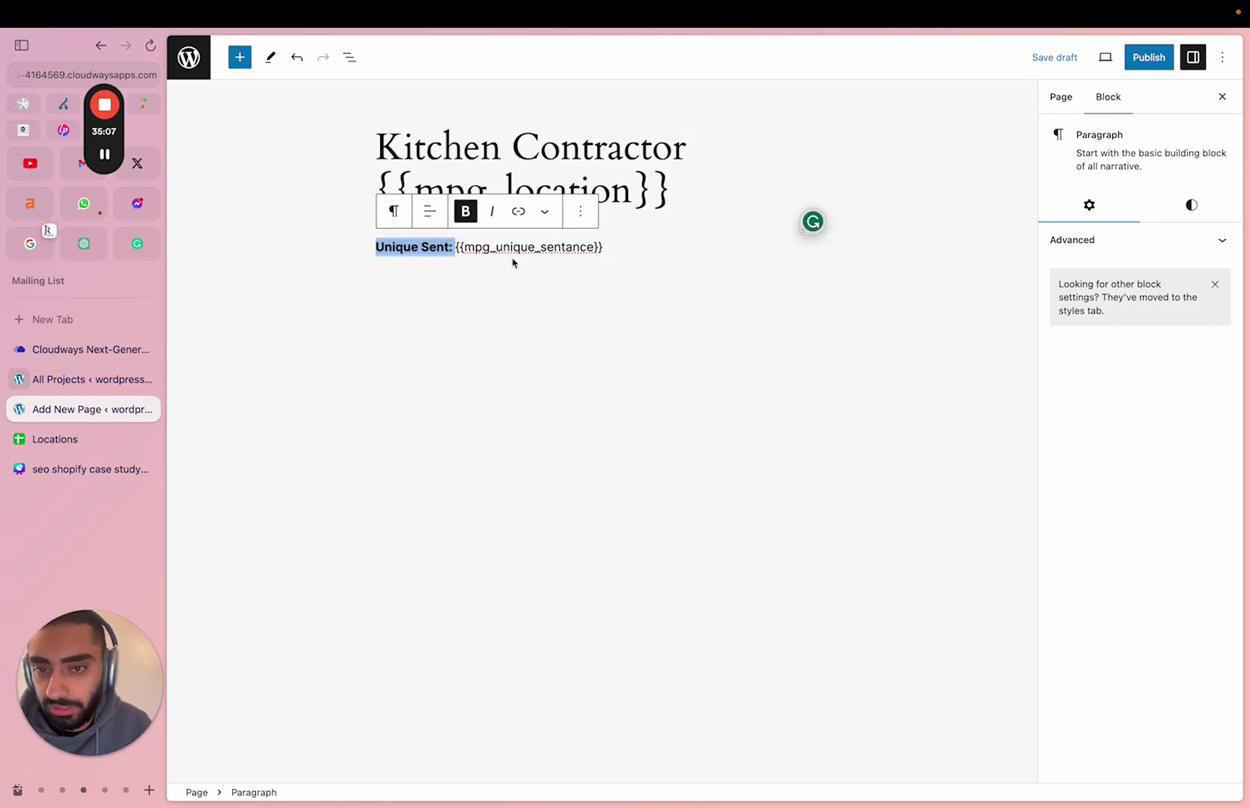
{"action": "left_click", "coordinate": [619, 247]}
Add an 'SEO IN' line with the mpg_introduction shortcode and publish the page.
{"action": "key", "text": "Return"}
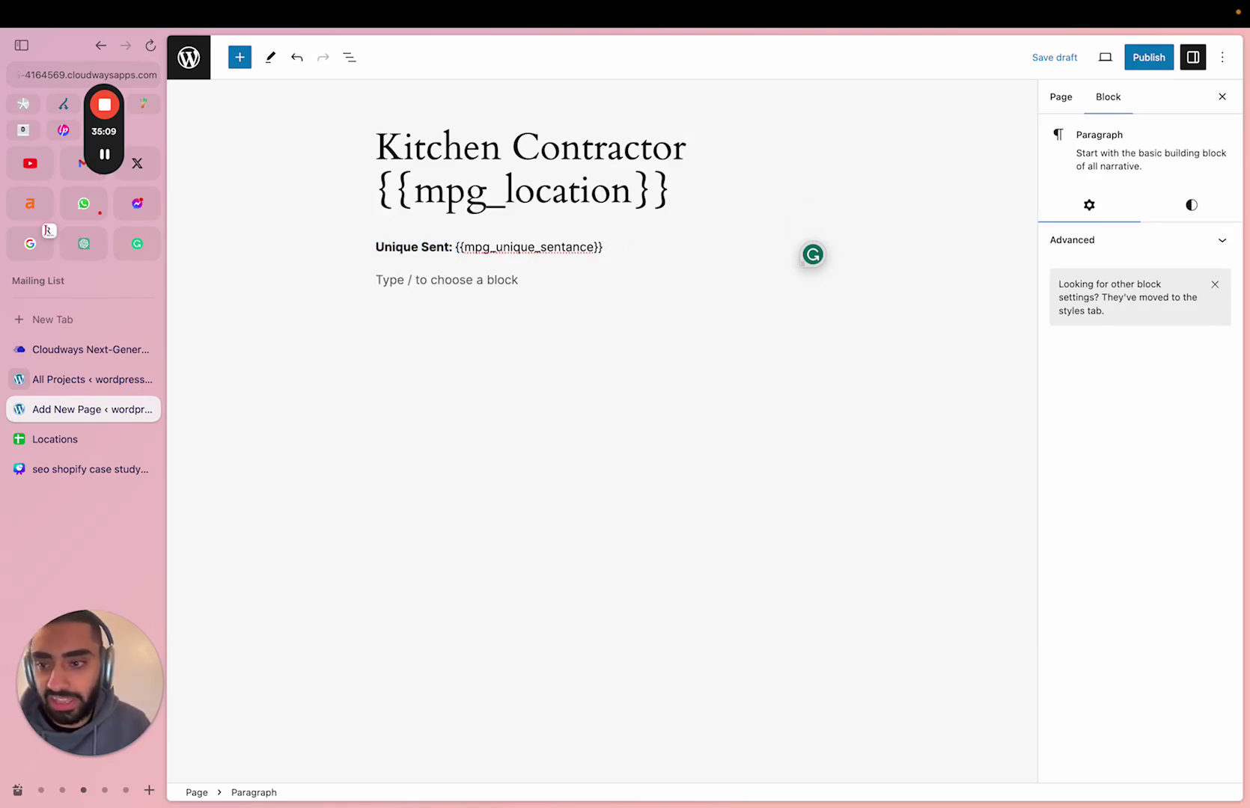
{"action": "type", "text": "SEO IN"}
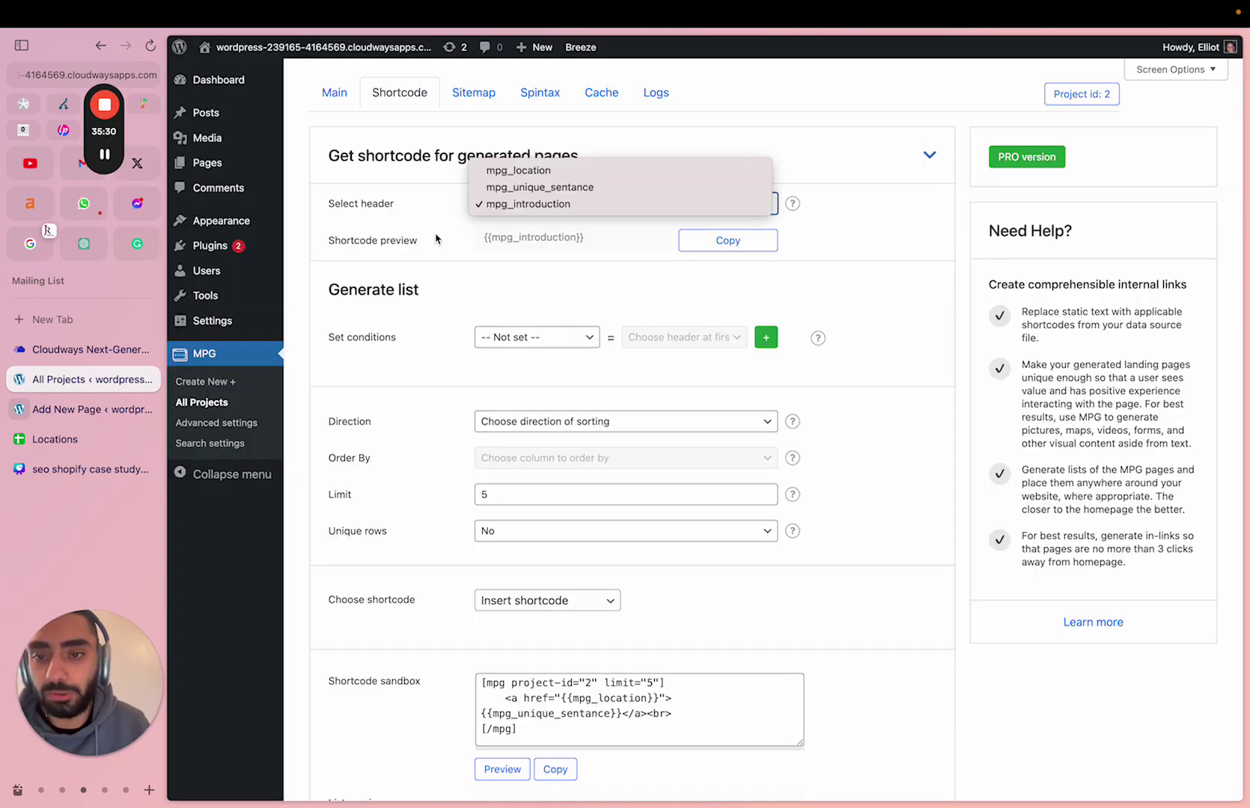
{"action": "left_click", "coordinate": [524, 204]}
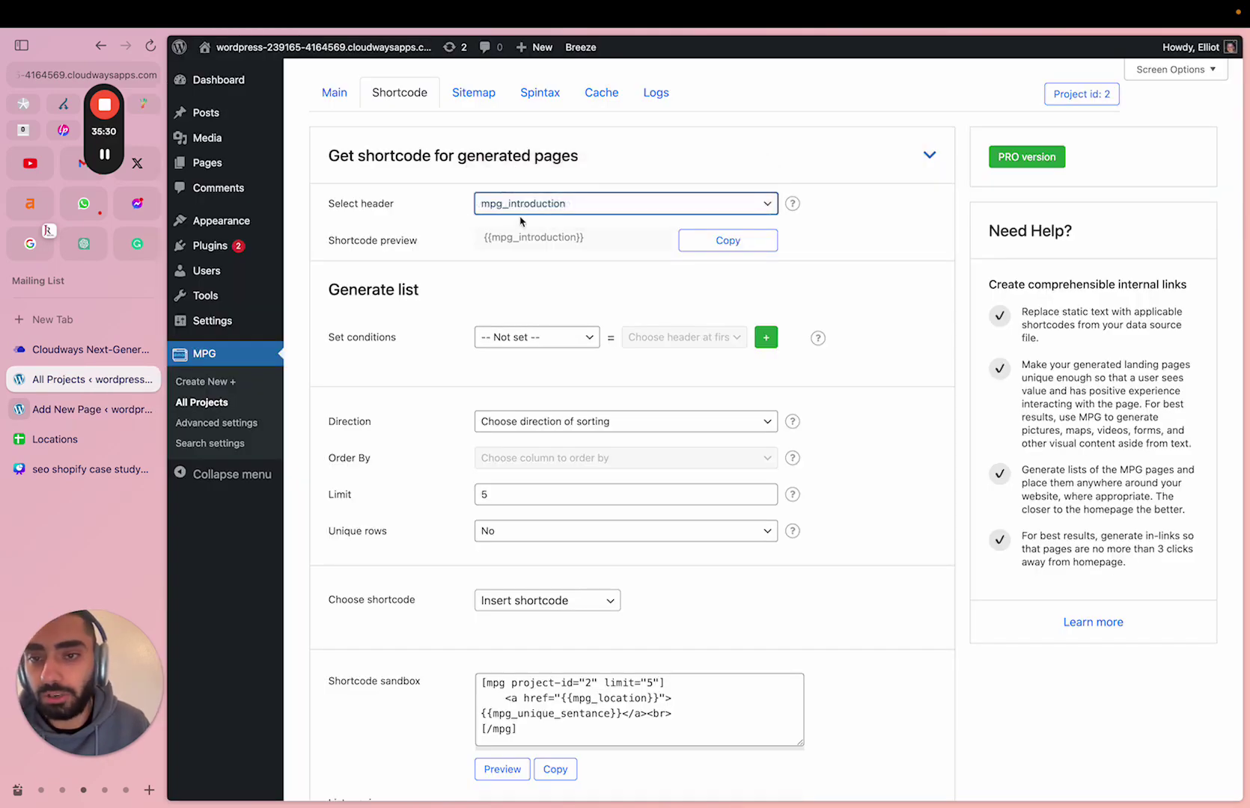
{"action": "left_click", "coordinate": [511, 205]}
{"action": "left_click", "coordinate": [511, 206]}
{"action": "left_click", "coordinate": [726, 244]}
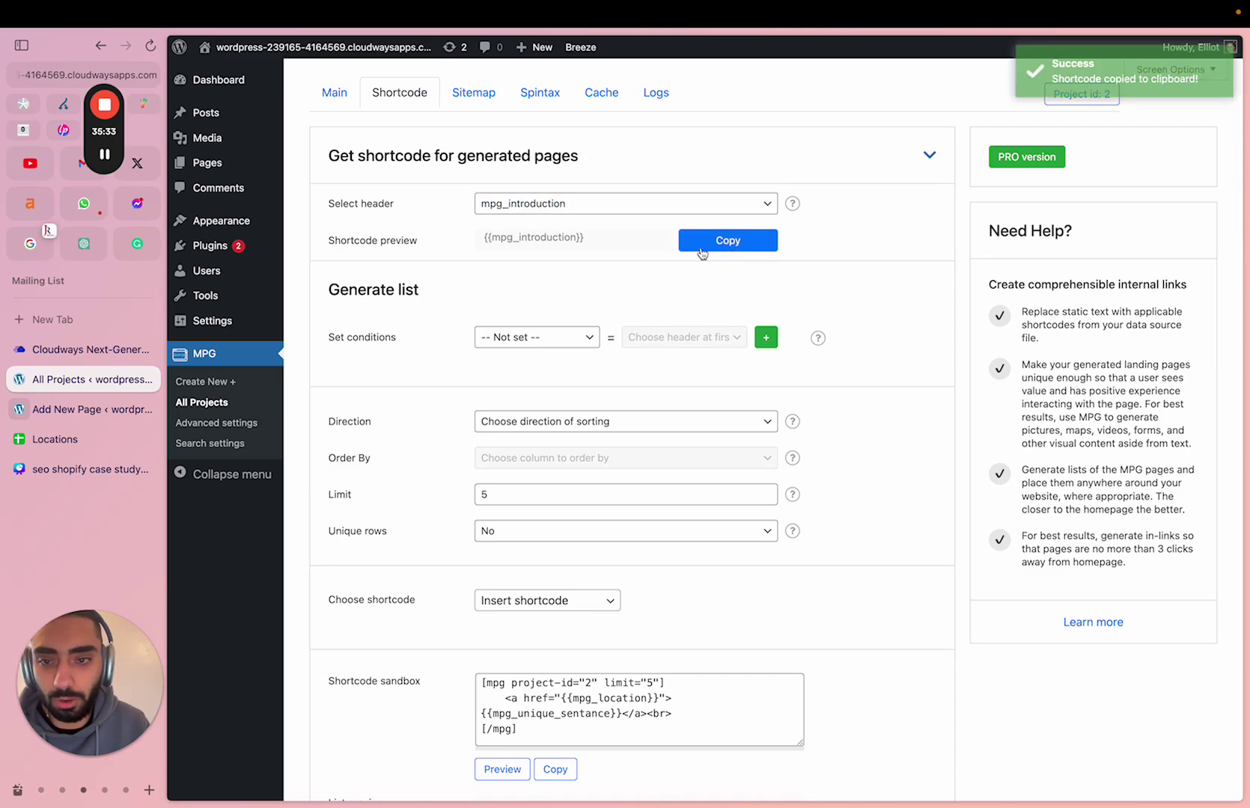
{"action": "left_click", "coordinate": [90, 410]}
{"action": "key", "text": "ctrl+v"}
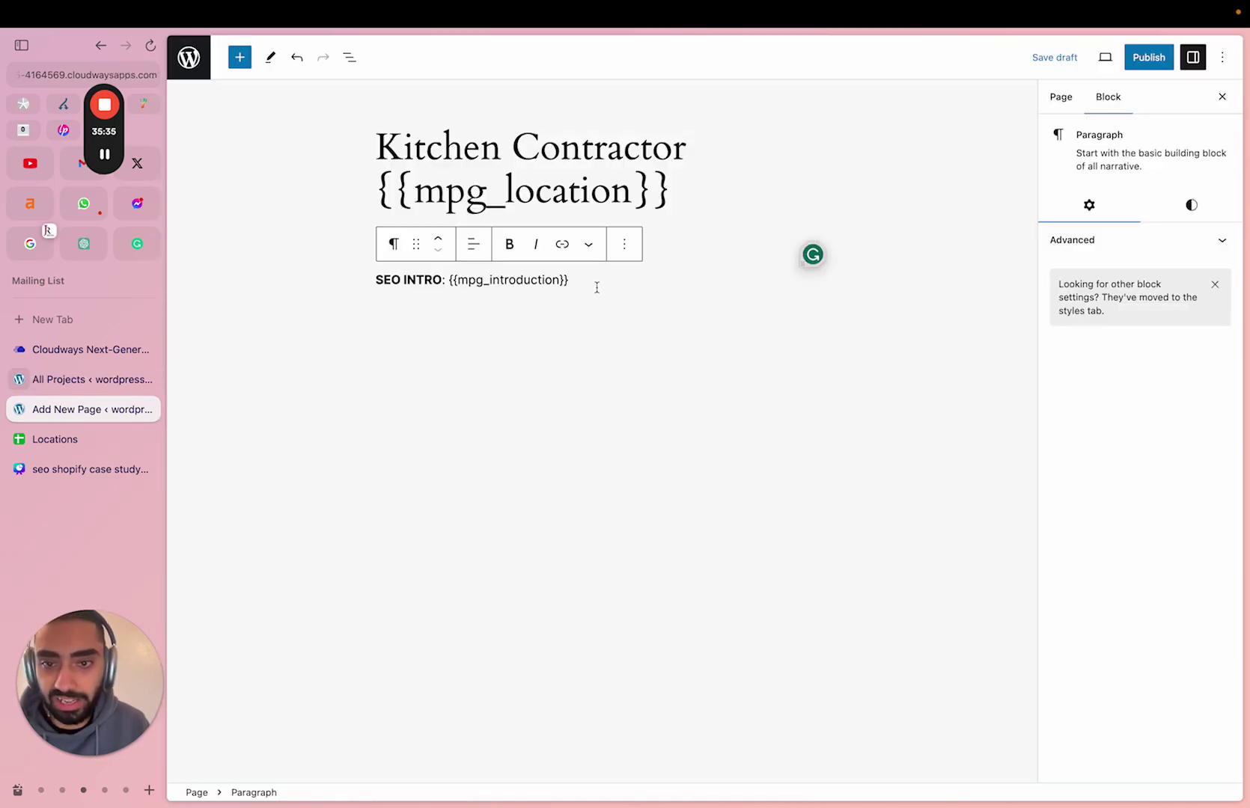
{"action": "left_click", "coordinate": [1149, 60]}
{"action": "left_click", "coordinate": [1110, 59]}
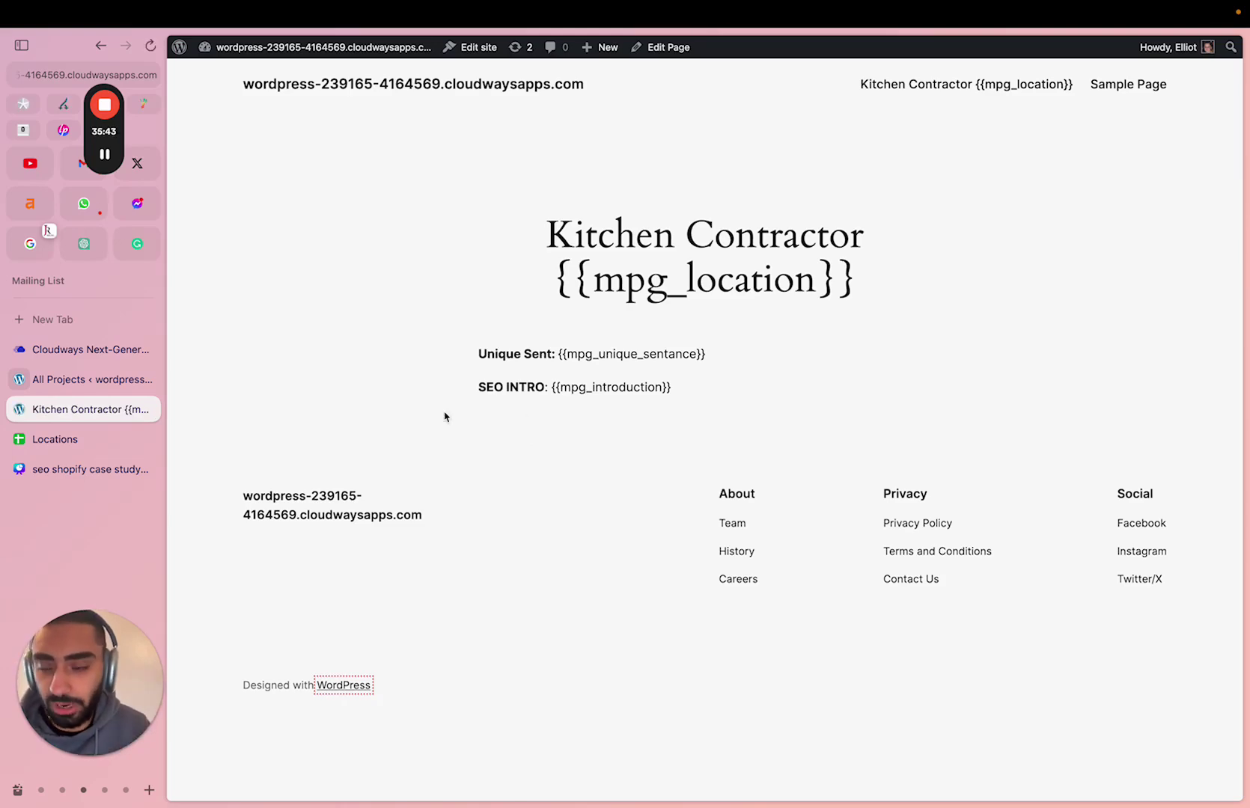
Set the Locations project's template page to 'Kitchen Contractor {{mpg_location}}' and save.
{"action": "scroll", "coordinate": [257, 413], "scroll_direction": "left", "scroll_amount": 5}
{"action": "left_click", "coordinate": [92, 379]}
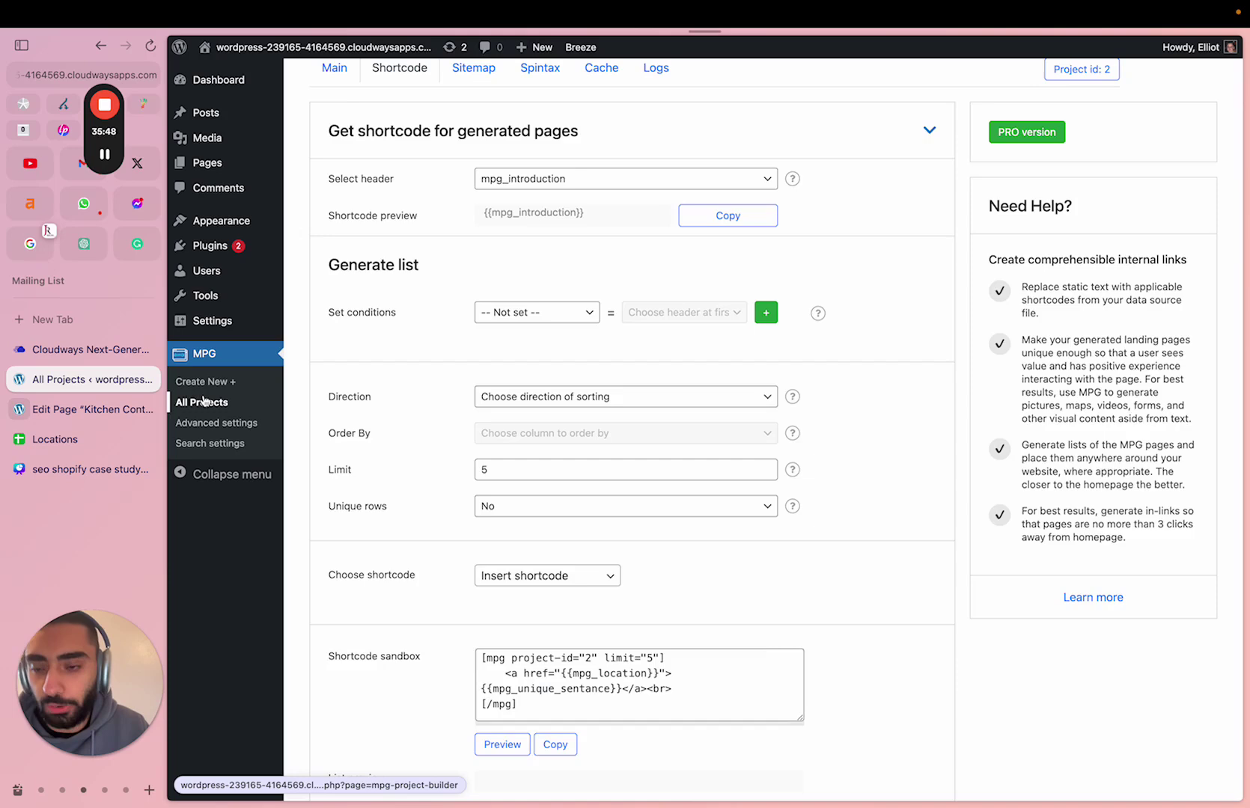
{"action": "left_click", "coordinate": [203, 402]}
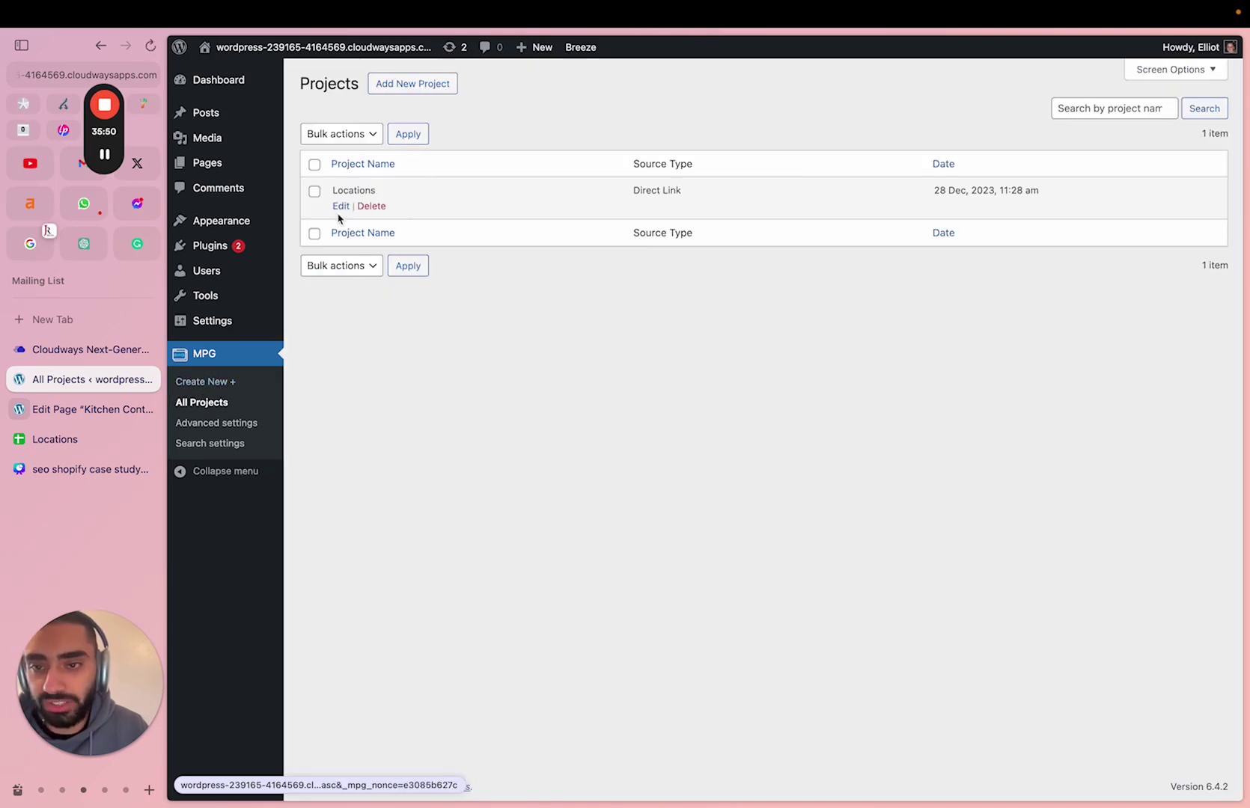
{"action": "left_click", "coordinate": [341, 206]}
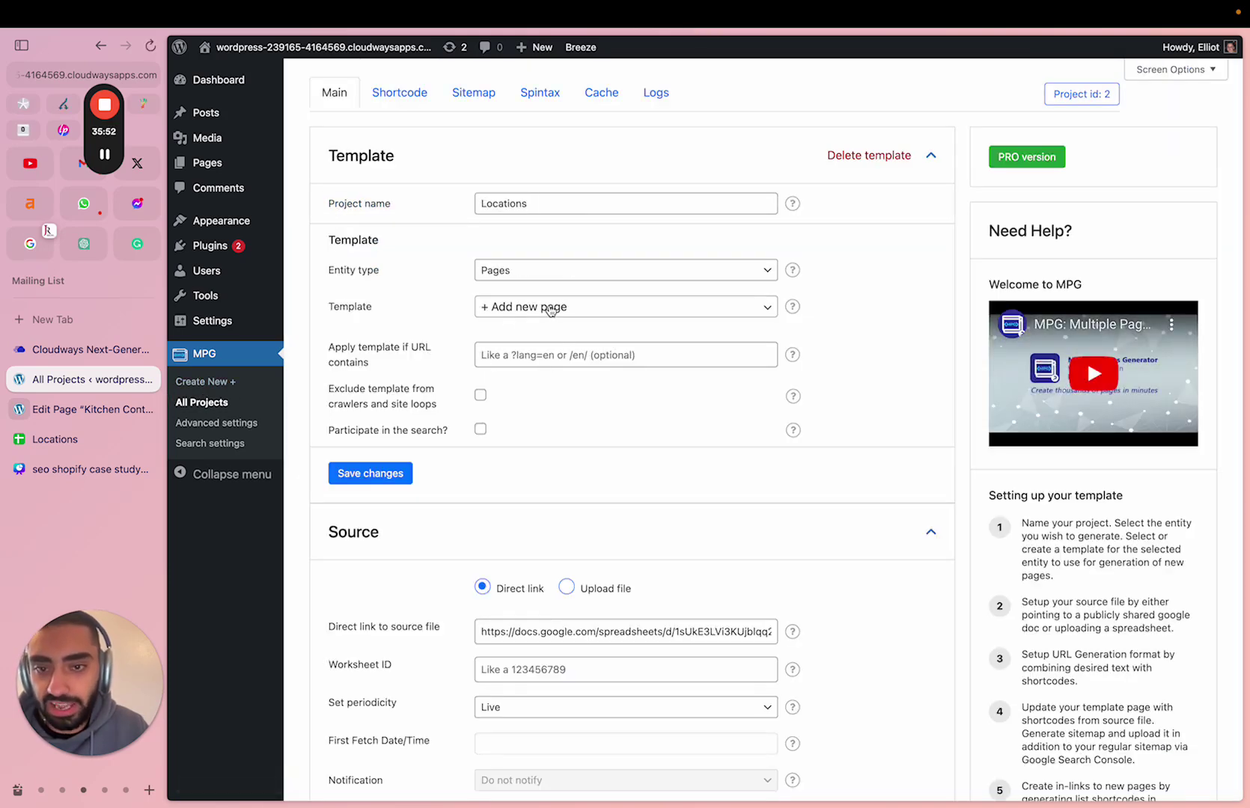
{"action": "left_click", "coordinate": [550, 311]}
{"action": "type", "text": "kitch"}
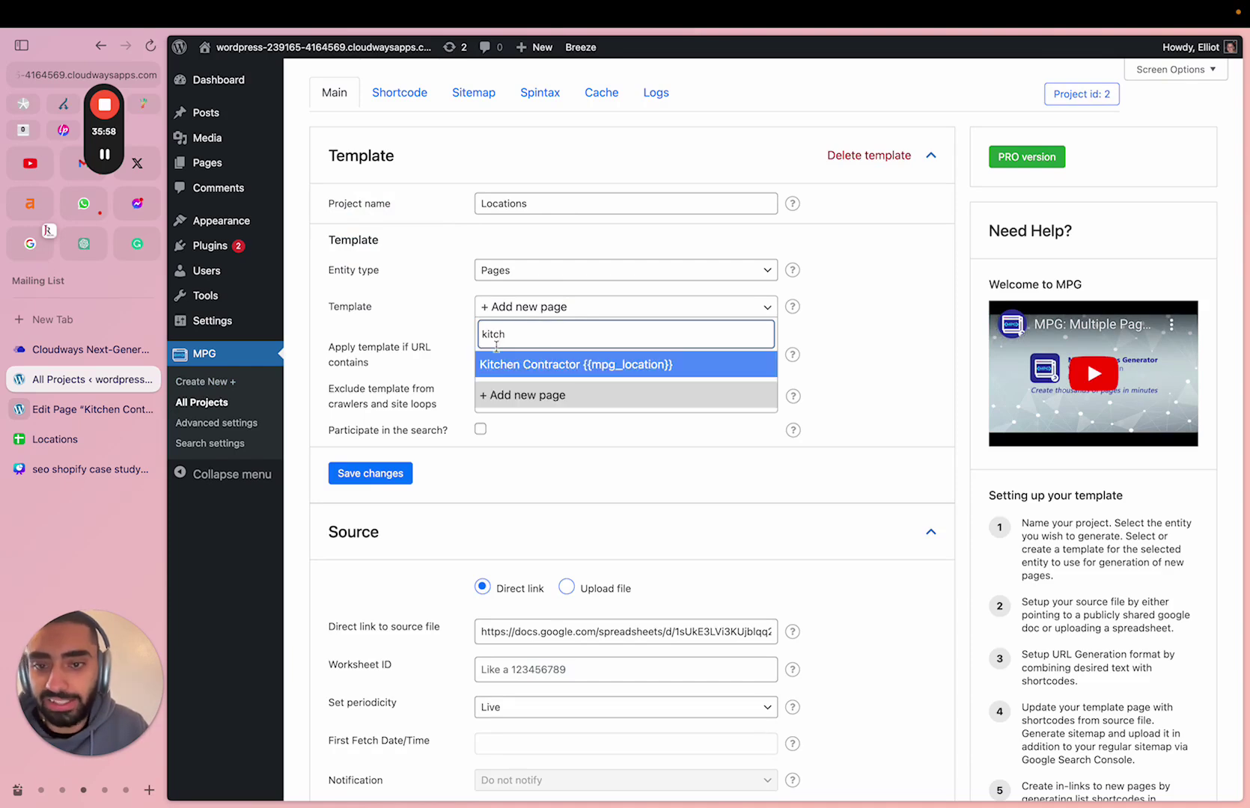
{"action": "left_click", "coordinate": [600, 371]}
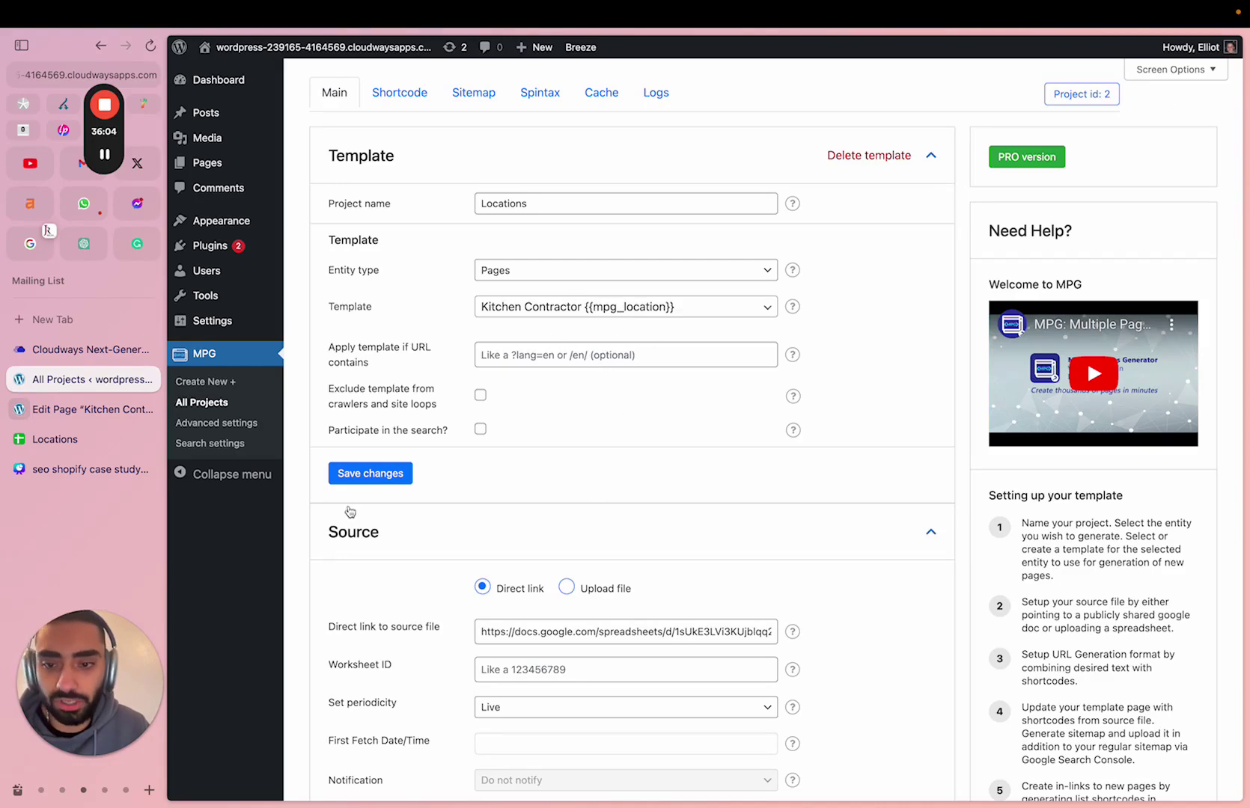
{"action": "left_click", "coordinate": [409, 478]}
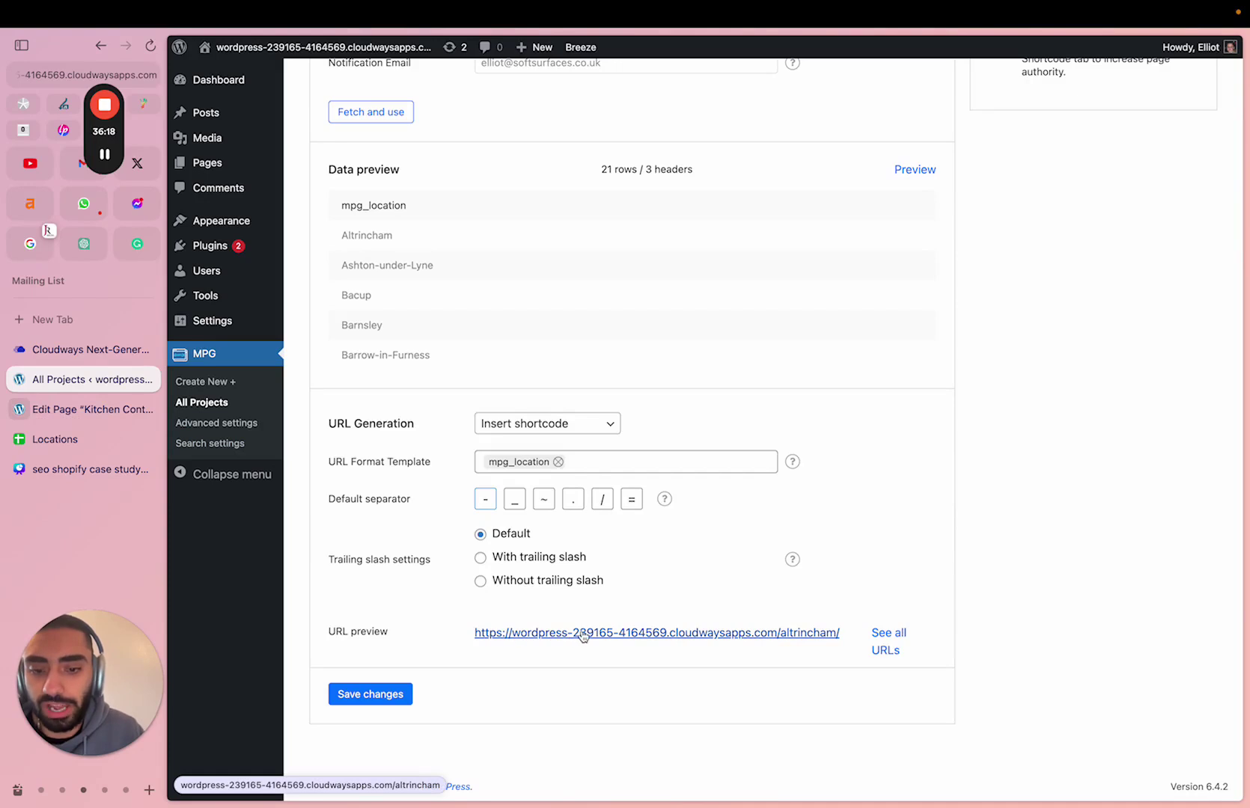
Open the generated Altrincham page and highlight its heading, unique sentence and SEO intro to check them.
{"action": "left_click", "coordinate": [583, 634]}
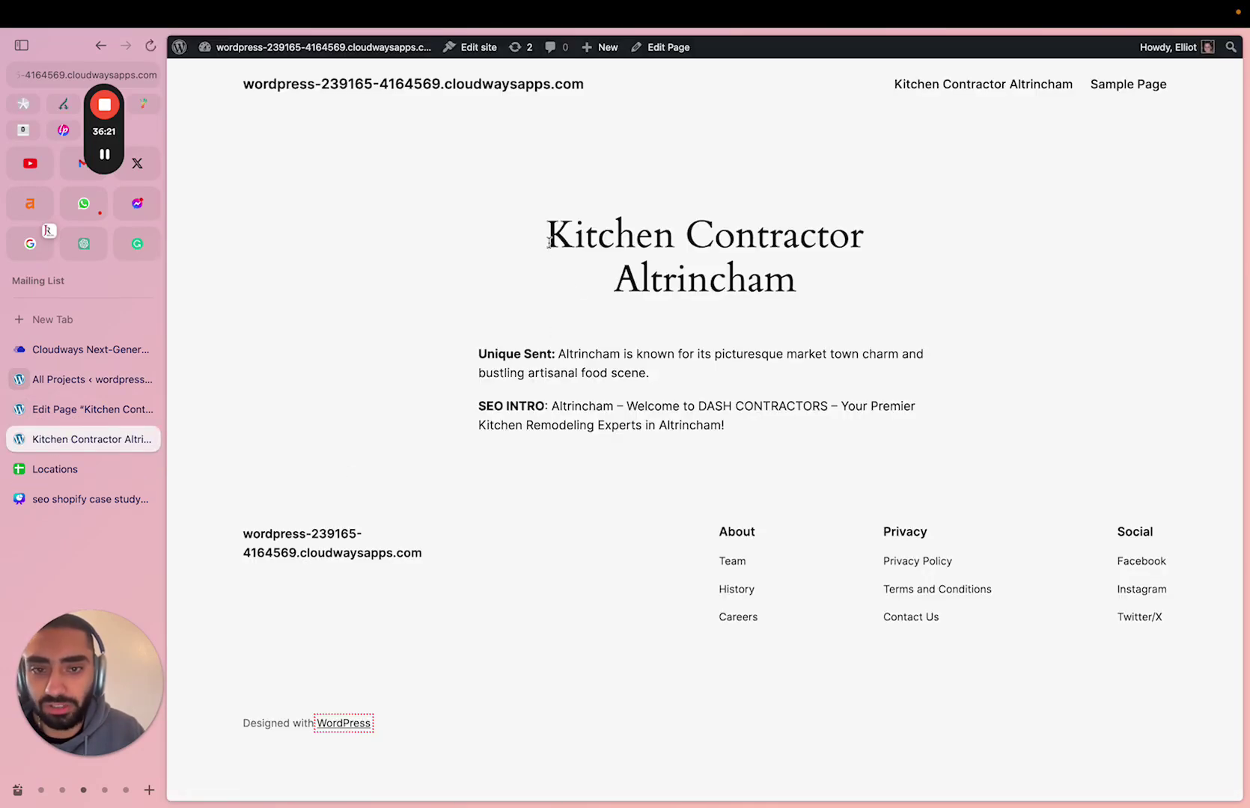
{"action": "left_click_drag", "start_coordinate": [548, 241], "coordinate": [797, 289]}
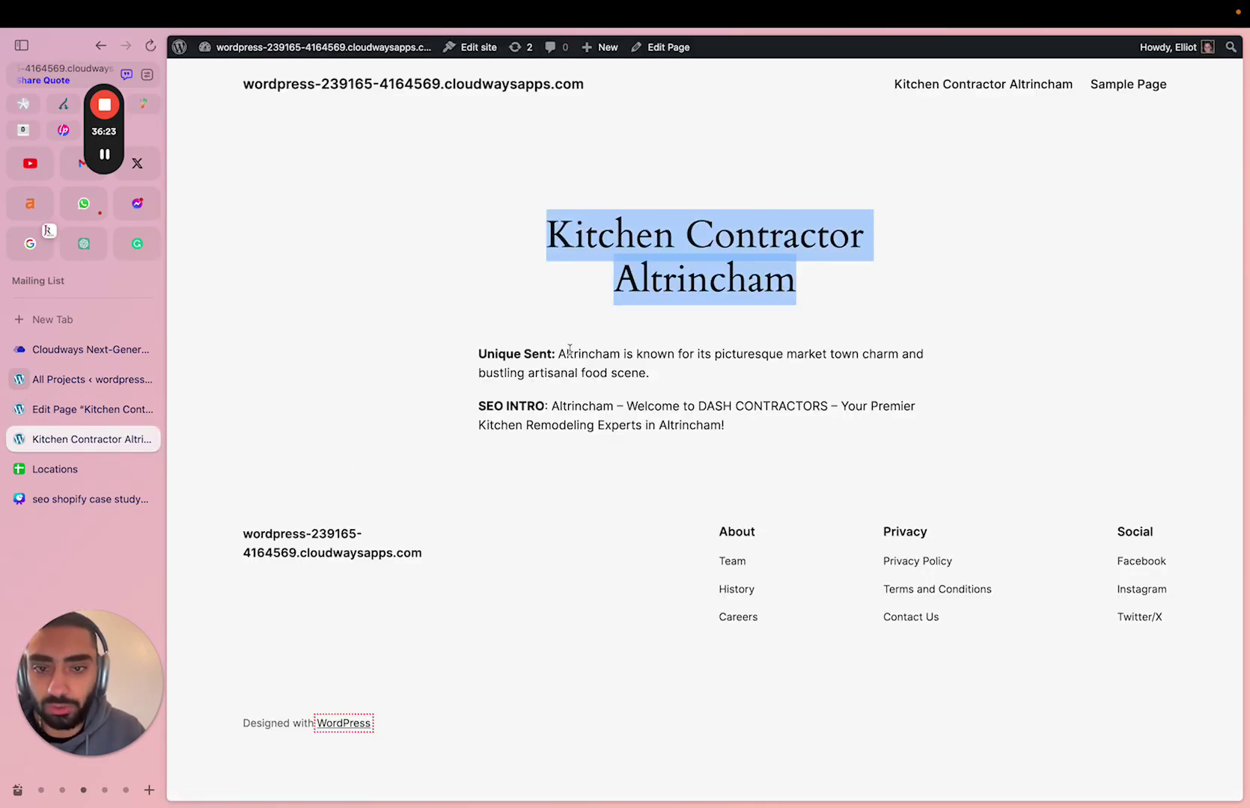
{"action": "left_click_drag", "start_coordinate": [559, 352], "coordinate": [639, 374]}
{"action": "left_click", "coordinate": [485, 408]}
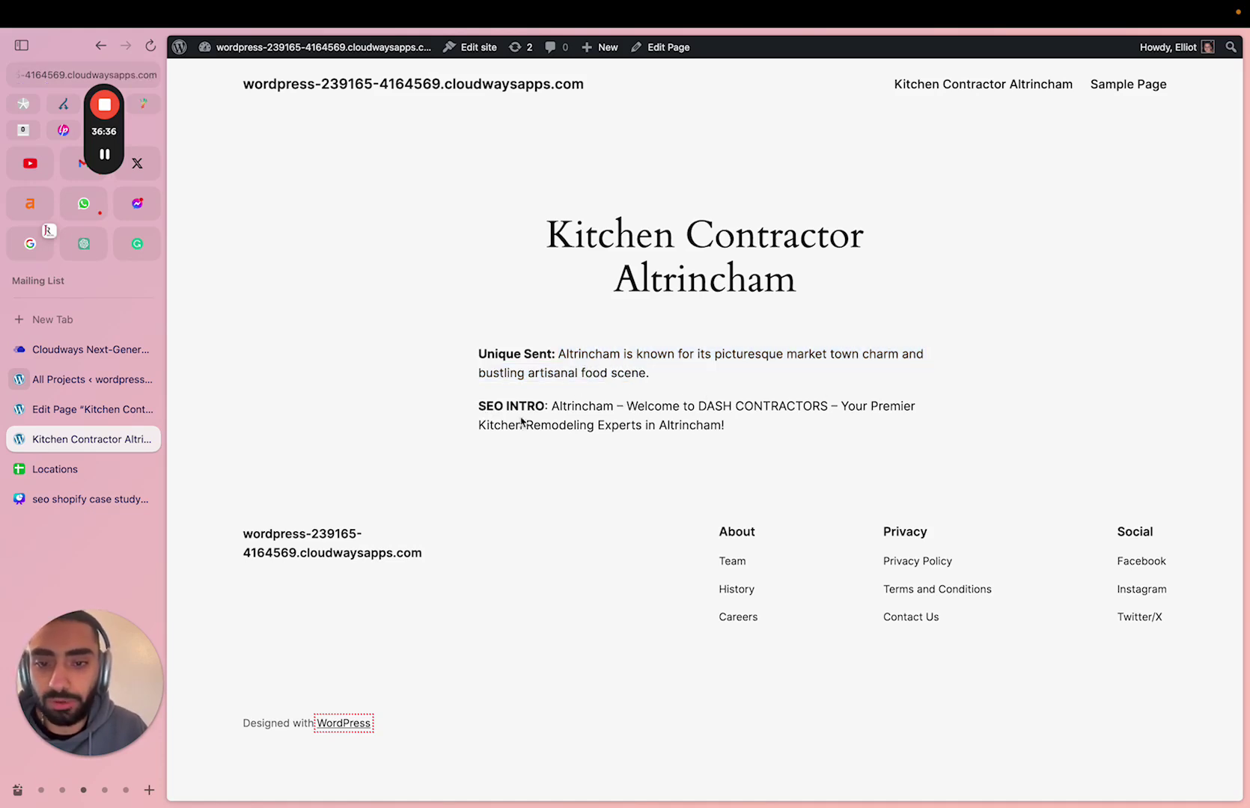
{"action": "left_click_drag", "start_coordinate": [533, 425], "coordinate": [573, 425]}
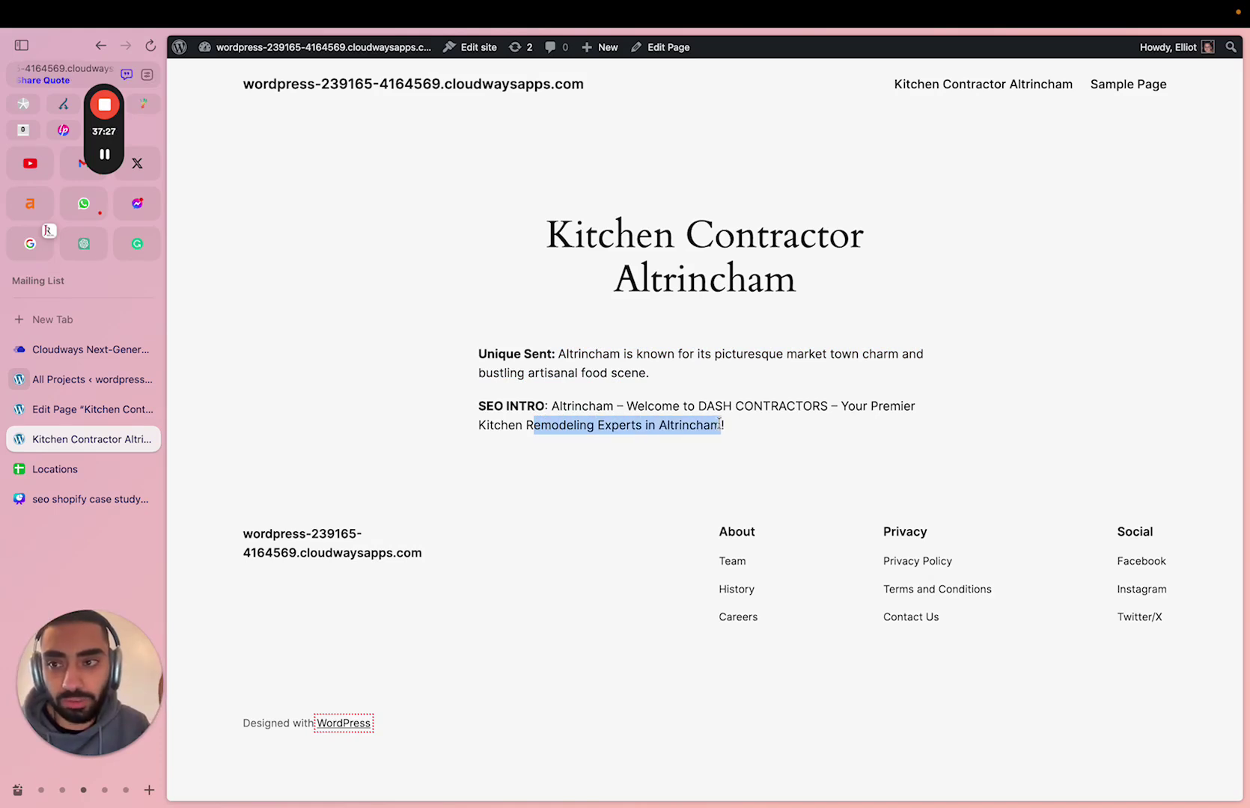